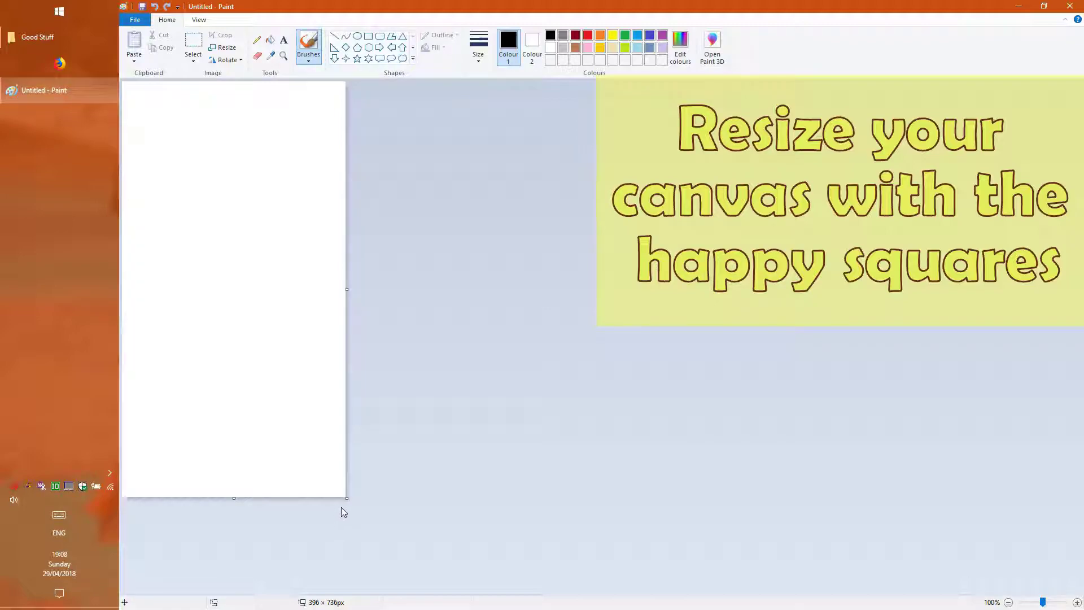
# Step: Resize the blank canvas freehand by its edges and corner to about 813 × 436 px
pyautogui.moveTo(347, 498); pyautogui.dragTo(561, 342)
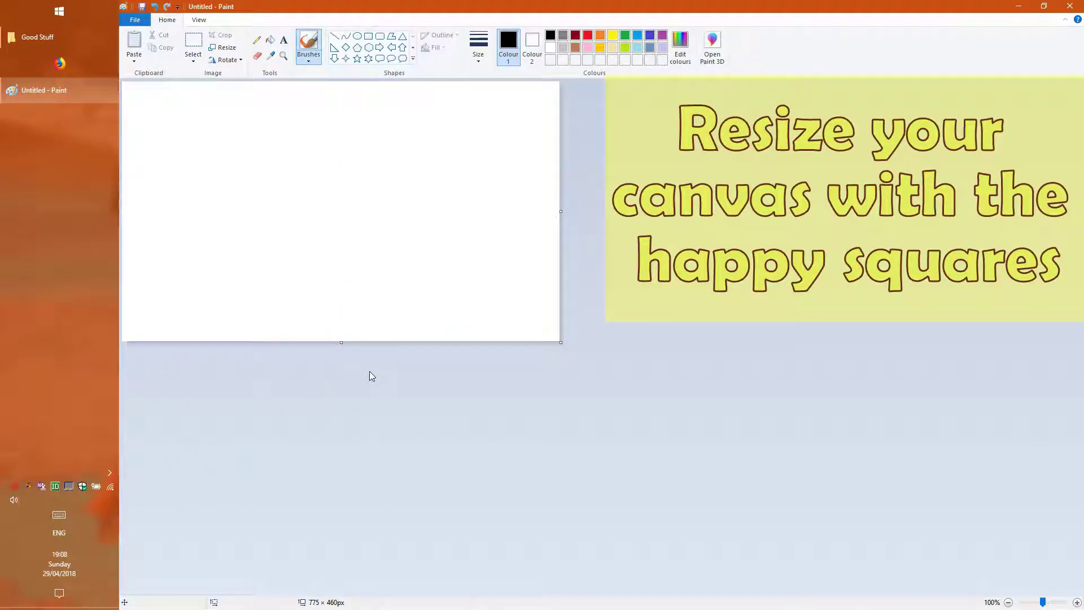
pyautogui.moveTo(341, 342); pyautogui.dragTo(341, 304)
pyautogui.moveTo(561, 192); pyautogui.dragTo(500, 195)
pyautogui.scroll(1, 671, 393)
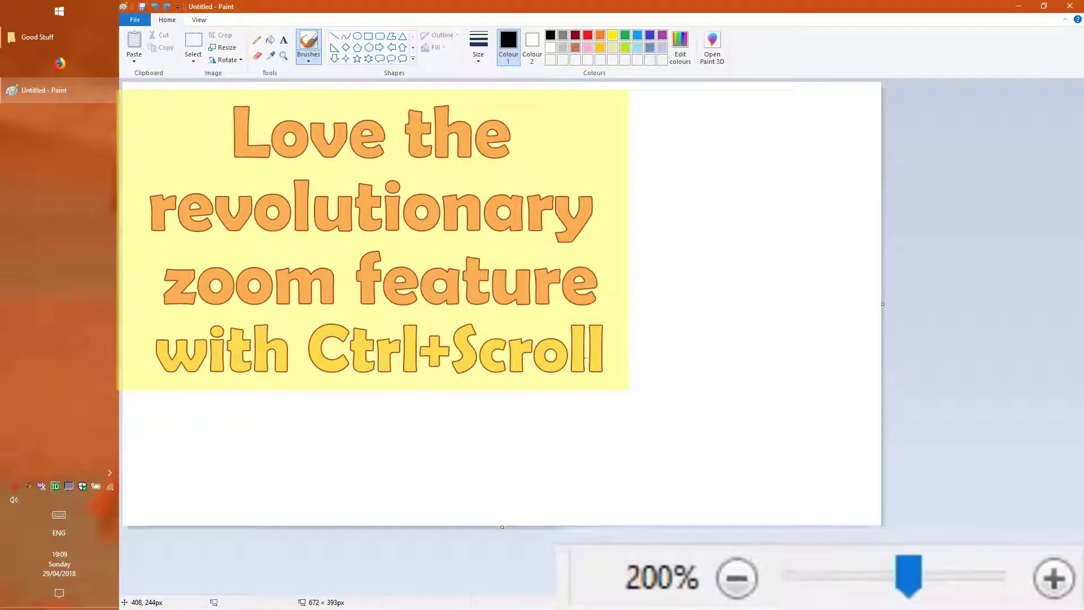
pyautogui.moveTo(882, 526); pyautogui.dragTo(1041, 575)
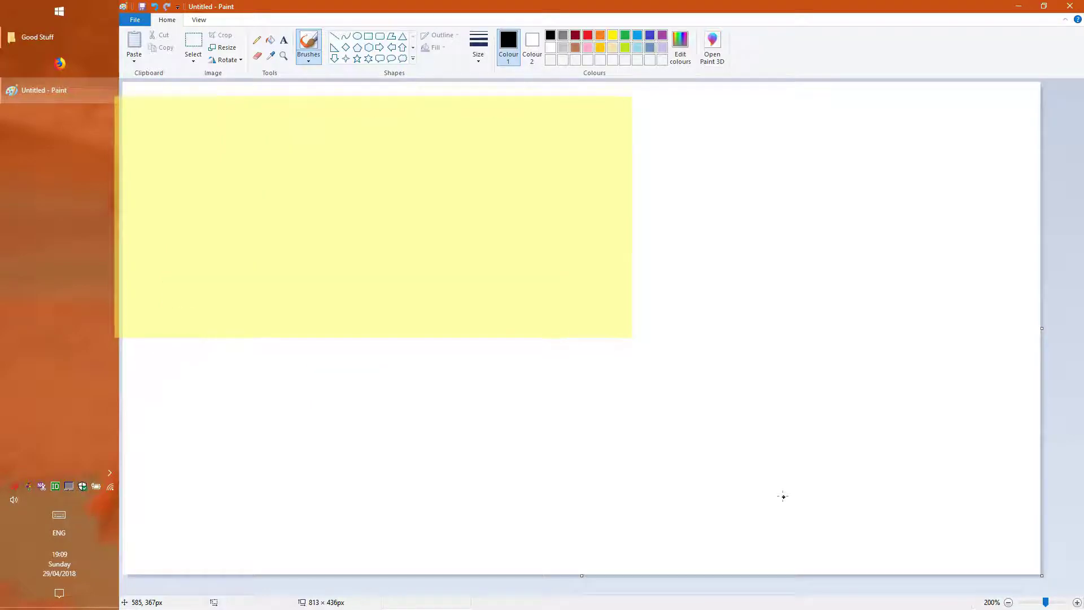
# Step: Check the image's units, colour mode, width and height in its properties
pyautogui.click(135, 20)
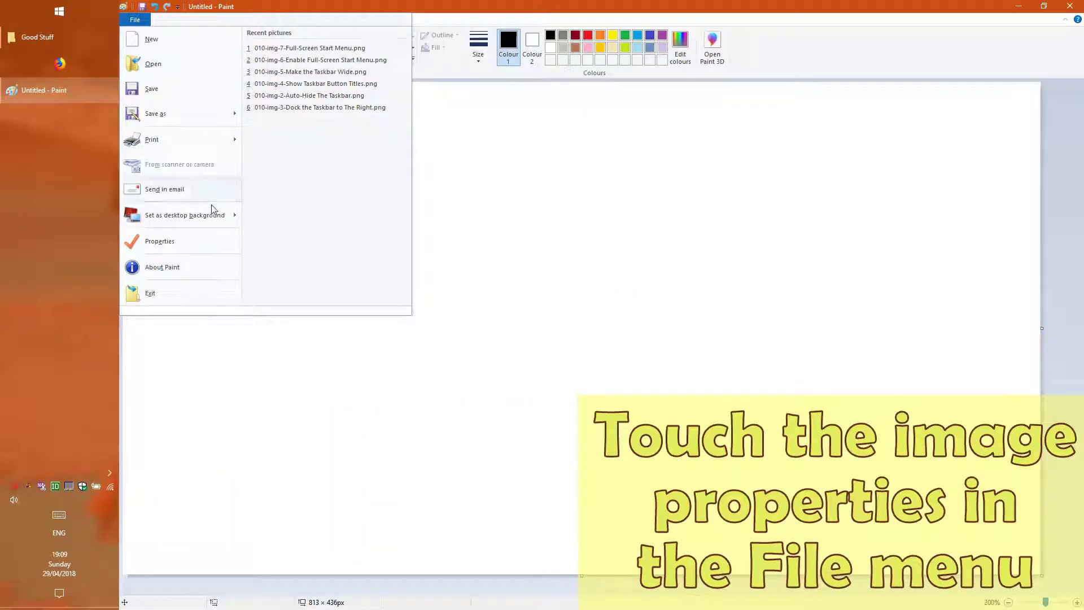
pyautogui.click(211, 241)
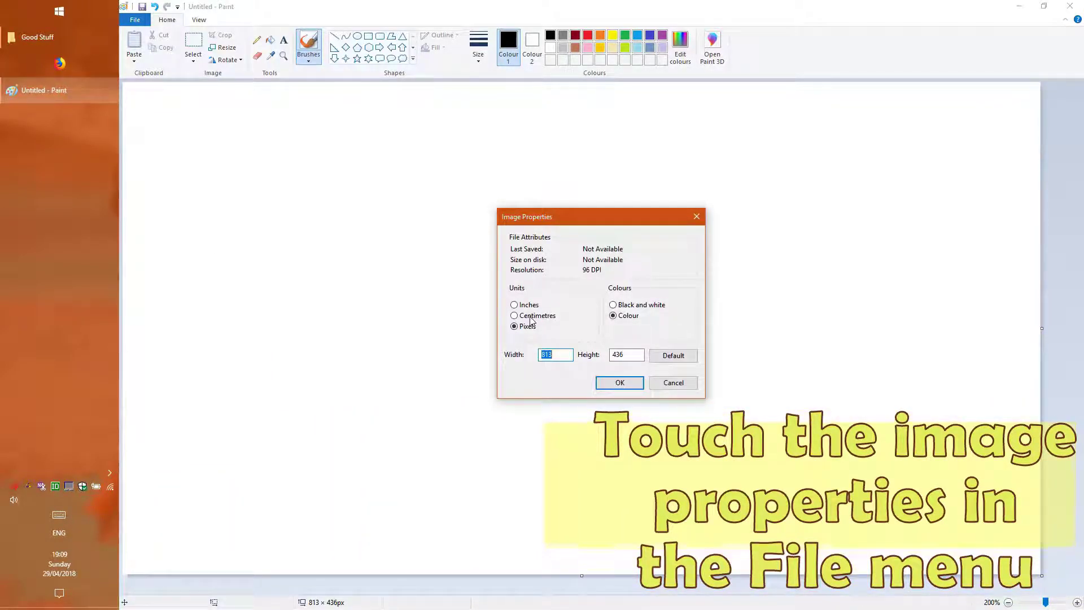
pyautogui.click(621, 383)
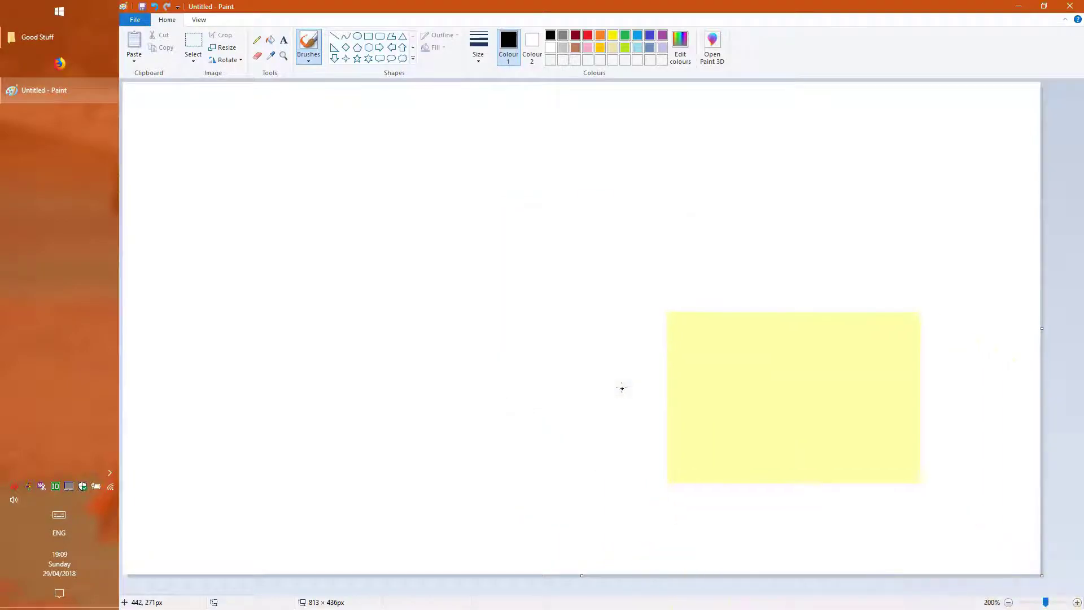
# Step: Resize the image by pixels to 1920 horizontal and 1080 vertical, without maintaining the aspect ratio
pyautogui.click(226, 47)
pyautogui.click(243, 88)
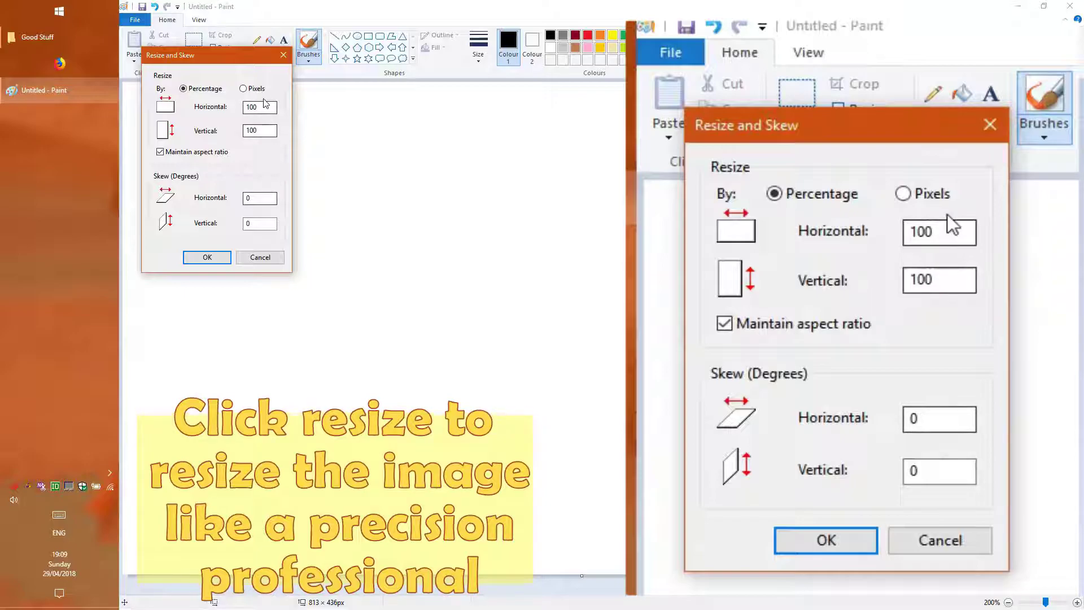
pyautogui.doubleClick(274, 108)
pyautogui.write('1920')
pyautogui.press('Tab')
pyautogui.click(161, 151)
pyautogui.write('1080')
pyautogui.press('Return')
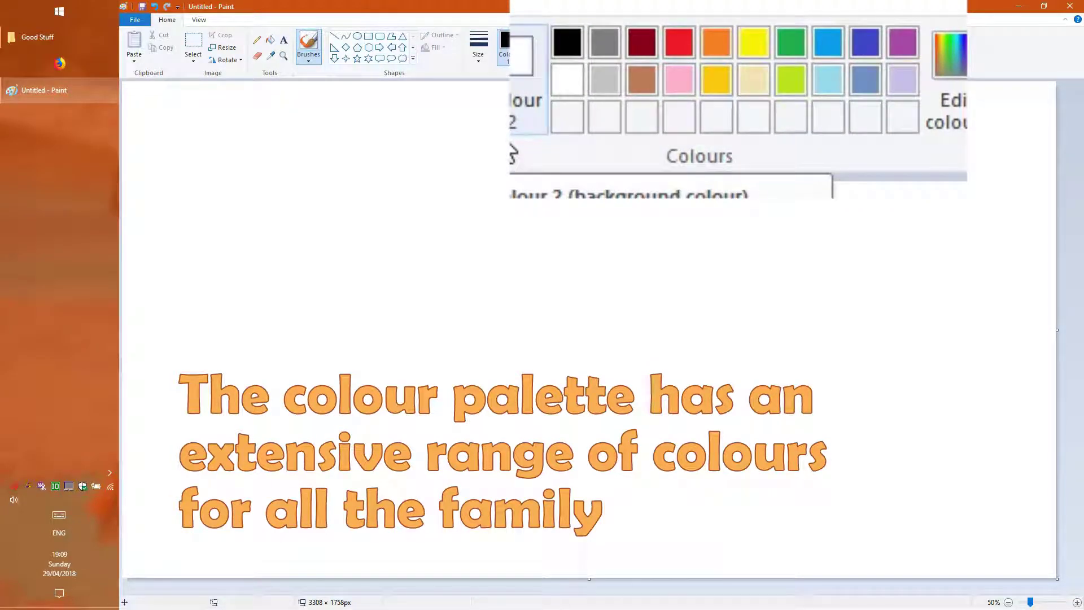
# Step: Outline a three-tier fir tree with a short trunk in green using the Pencil, and fill it with the same green
pyautogui.click(790, 43)
pyautogui.click(254, 43)
pyautogui.click(478, 48)
pyautogui.click(487, 147)
pyautogui.moveTo(540, 150)
pyautogui.mouseDown()
pyautogui.moveTo(423, 239)
pyautogui.moveTo(442, 331)
pyautogui.mouseUp()
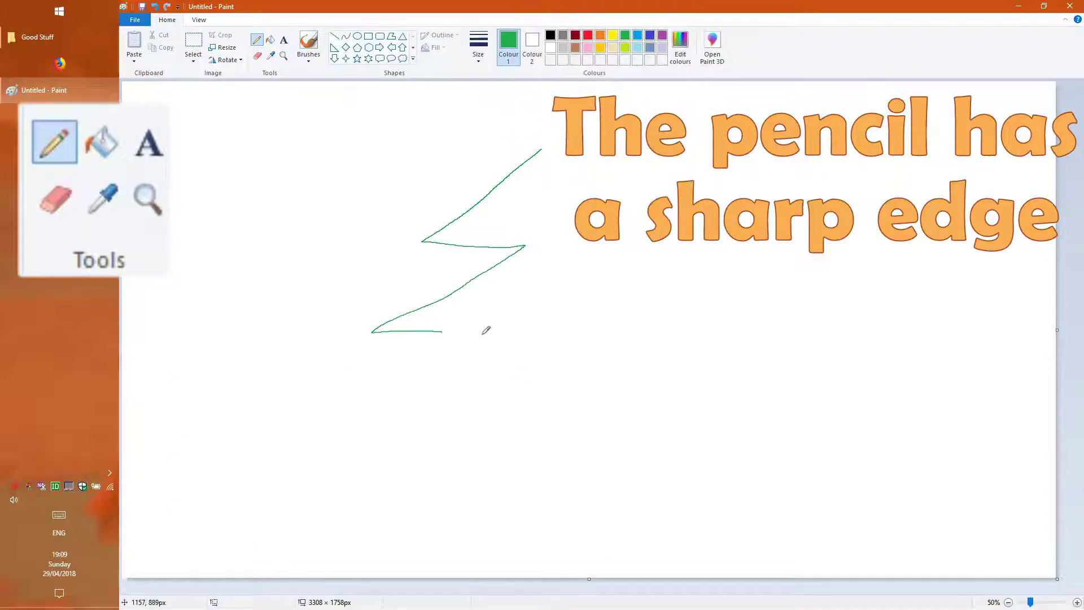
pyautogui.moveTo(520, 337)
pyautogui.mouseDown()
pyautogui.moveTo(556, 452)
pyautogui.moveTo(701, 302)
pyautogui.mouseUp()
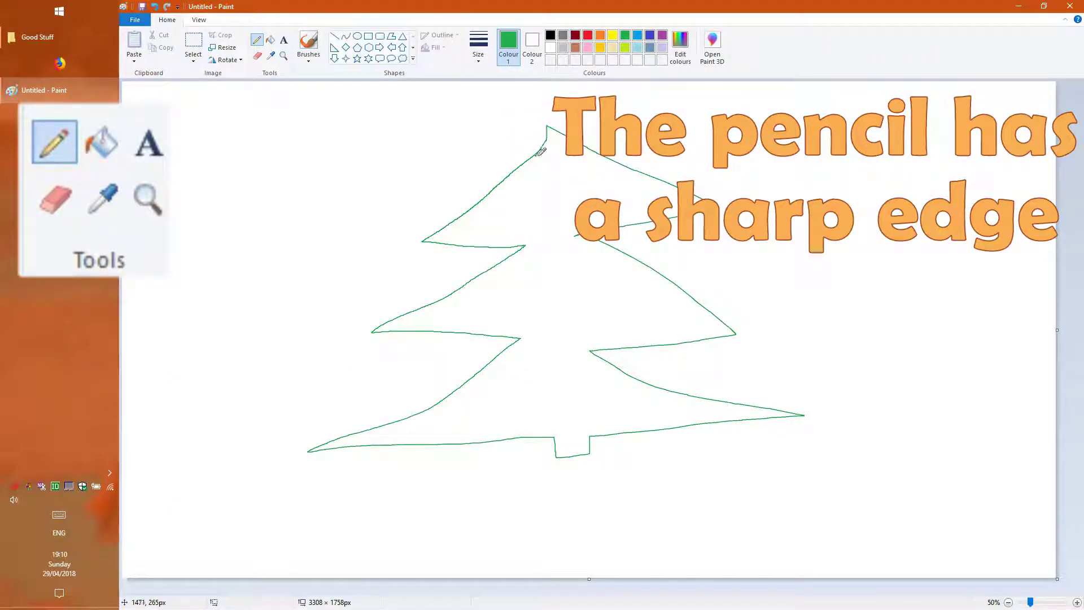
pyautogui.click(271, 40)
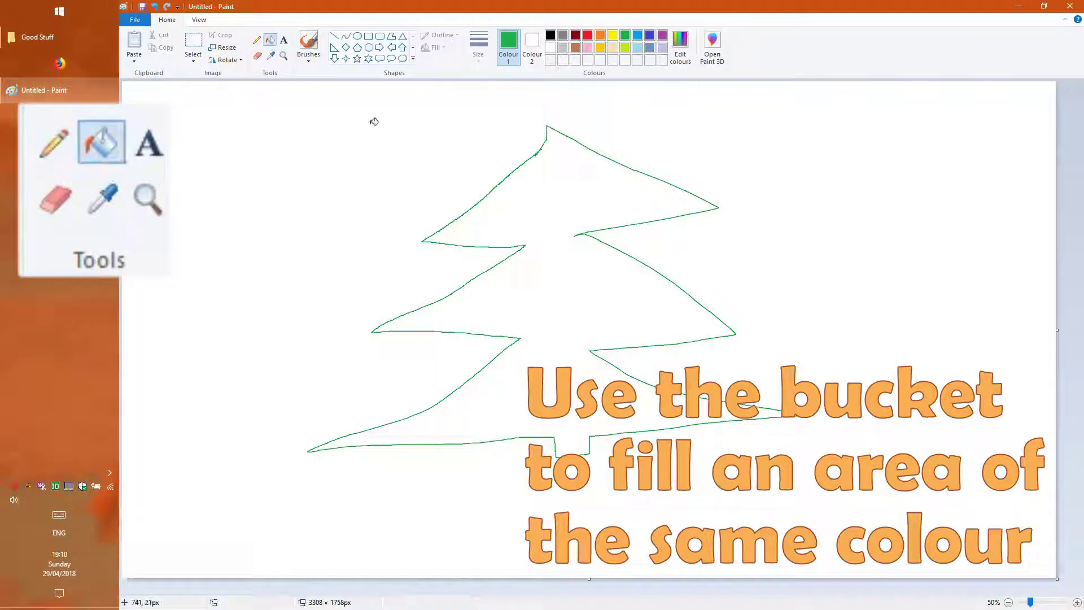
pyautogui.click(565, 190)
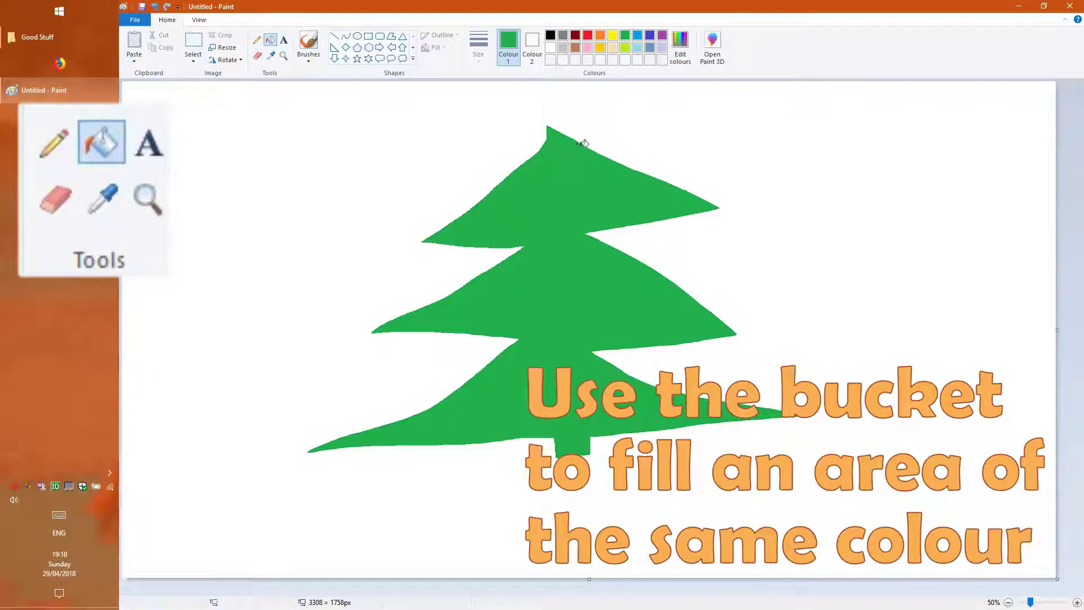
# Step: Define custom colours, a light green for Colour 1 and a dark green for Colour 2
pyautogui.click(680, 46)
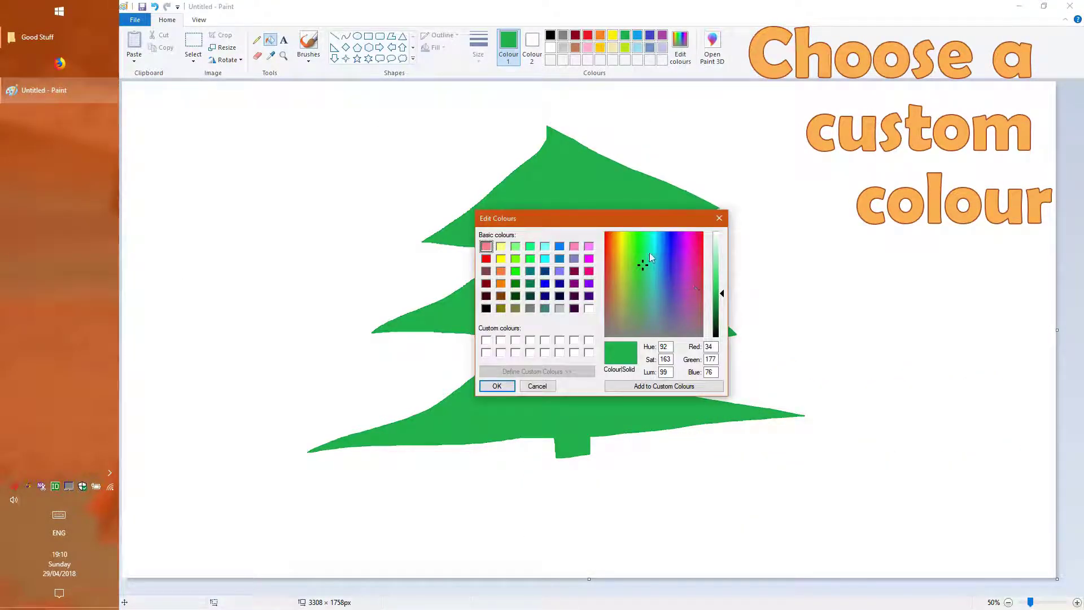
pyautogui.moveTo(724, 296); pyautogui.dragTo(724, 258)
pyautogui.click(498, 386)
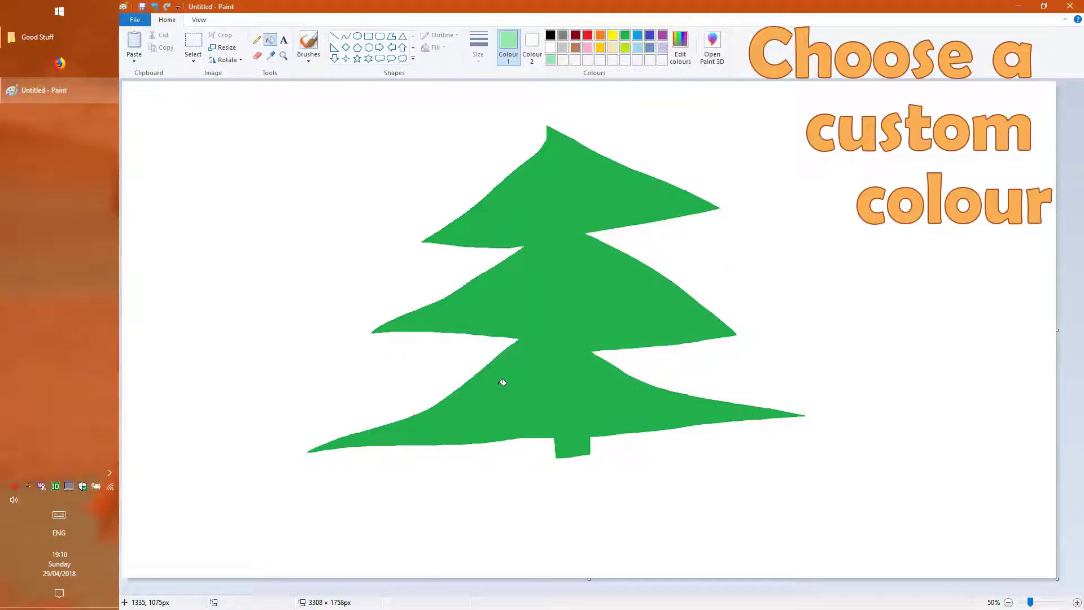
pyautogui.click(532, 47)
pyautogui.click(681, 47)
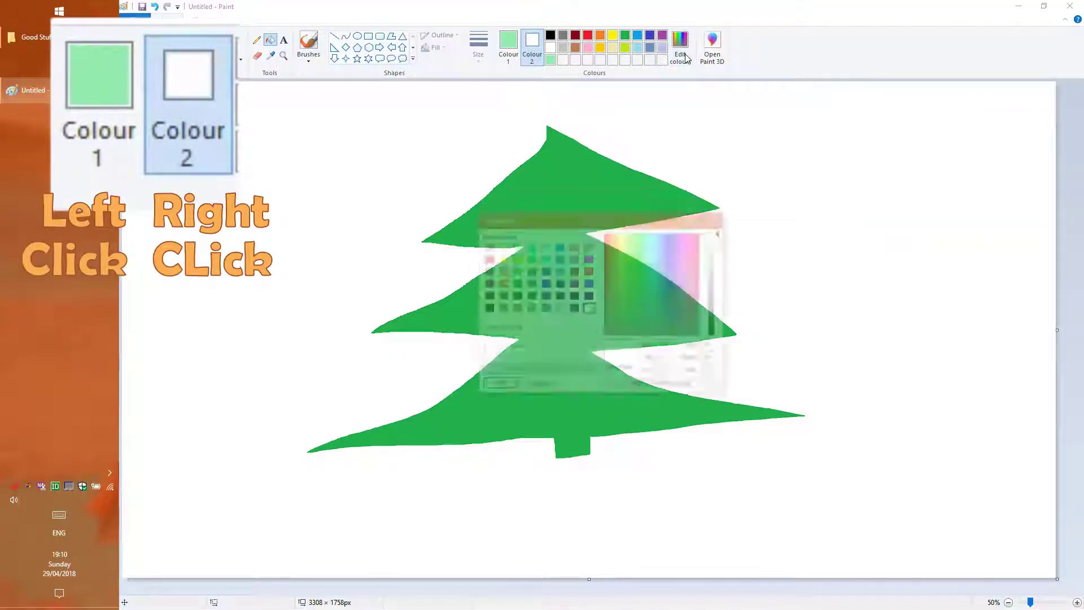
pyautogui.click(635, 237)
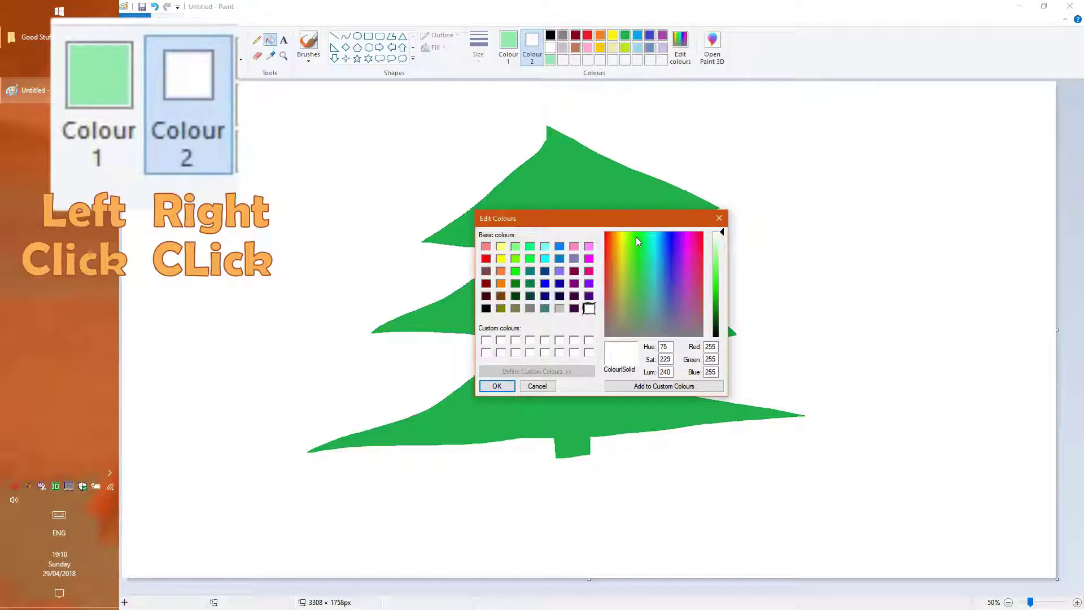
pyautogui.moveTo(723, 285); pyautogui.dragTo(723, 326)
pyautogui.click(497, 386)
# Step: Paint short light green and dark green strokes over the tree's top tier with the oil brush
pyautogui.click(309, 56)
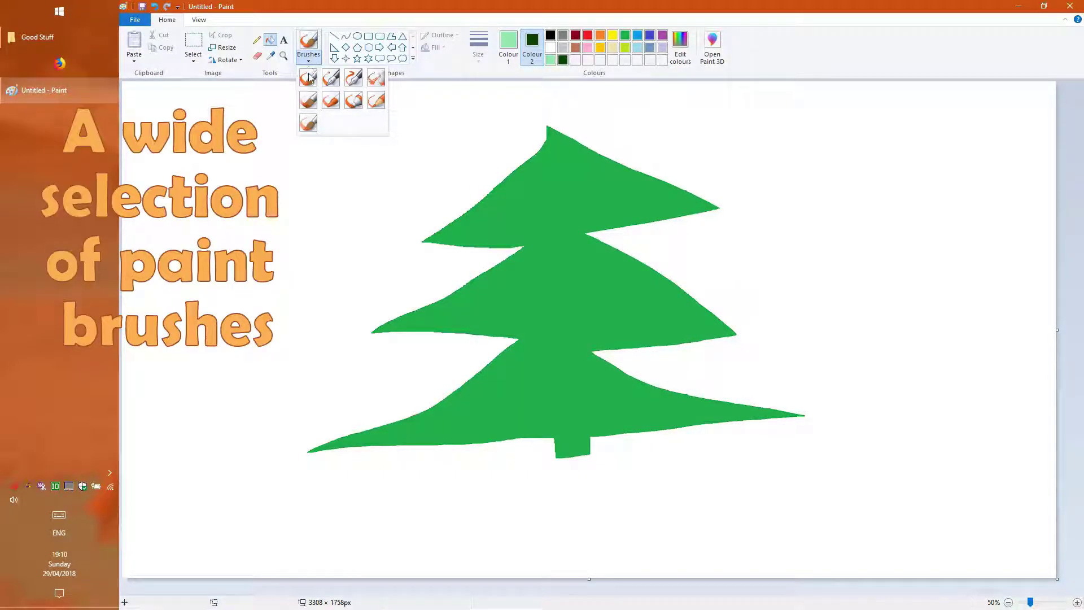
pyautogui.click(312, 106)
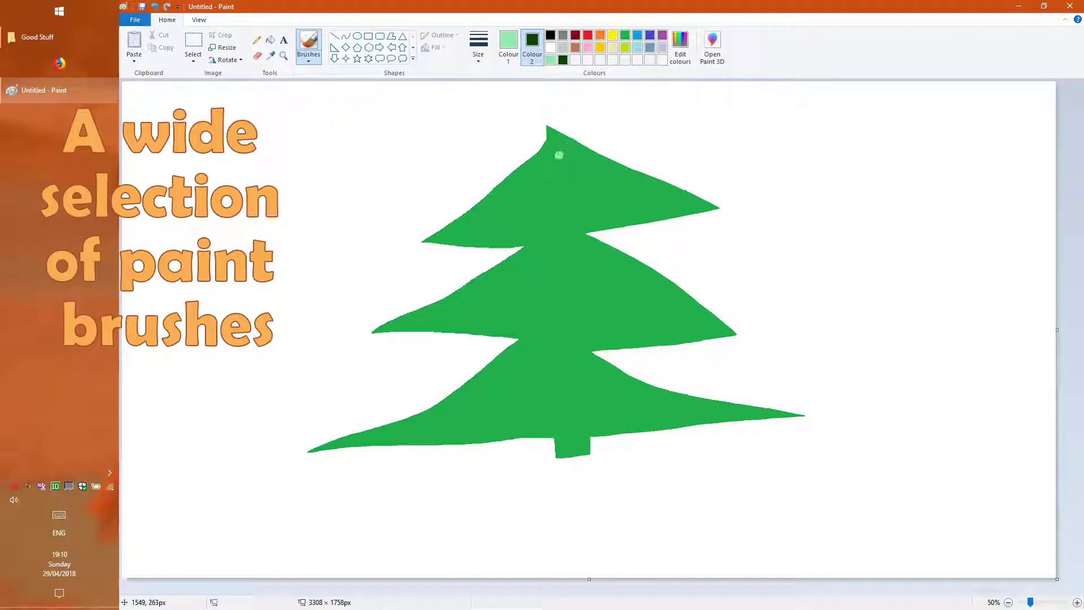
pyautogui.moveTo(566, 145); pyautogui.dragTo(602, 142)
pyautogui.moveTo(601, 163); pyautogui.dragTo(648, 166)
pyautogui.moveTo(652, 217); pyautogui.dragTo(670, 214)
pyautogui.moveTo(430, 229); pyautogui.dragTo(487, 230)
pyautogui.moveTo(576, 187); pyautogui.dragTo(608, 193)
pyautogui.moveTo(538, 230)
pyautogui.mouseDown()
pyautogui.moveTo(515, 241)
pyautogui.moveTo(585, 247)
pyautogui.moveTo(498, 265)
pyautogui.mouseUp()
# Step: Add light and dark green crayon strokes across the tree's middle tier
pyautogui.click(308, 57)
pyautogui.click(331, 101)
pyautogui.moveTo(468, 310); pyautogui.dragTo(417, 318)
pyautogui.moveTo(545, 260); pyautogui.dragTo(546, 285)
pyautogui.moveTo(570, 265); pyautogui.dragTo(557, 305)
pyautogui.moveTo(621, 316); pyautogui.dragTo(636, 331)
pyautogui.moveTo(612, 251); pyautogui.dragTo(654, 279)
# Step: Draw long light and dark green marker lines across the tree's lowest tier
pyautogui.click(308, 57)
pyautogui.click(358, 102)
pyautogui.moveTo(517, 349); pyautogui.dragTo(444, 394)
pyautogui.moveTo(592, 361); pyautogui.dragTo(692, 389)
pyautogui.moveTo(385, 419); pyautogui.dragTo(559, 423)
pyautogui.moveTo(477, 389); pyautogui.dragTo(633, 387)
pyautogui.moveTo(598, 402); pyautogui.dragTo(765, 403)
# Step: Choose the watercolour brush with a new size and paint light green highlights along the left edges of all three tiers
pyautogui.click(310, 57)
pyautogui.click(309, 124)
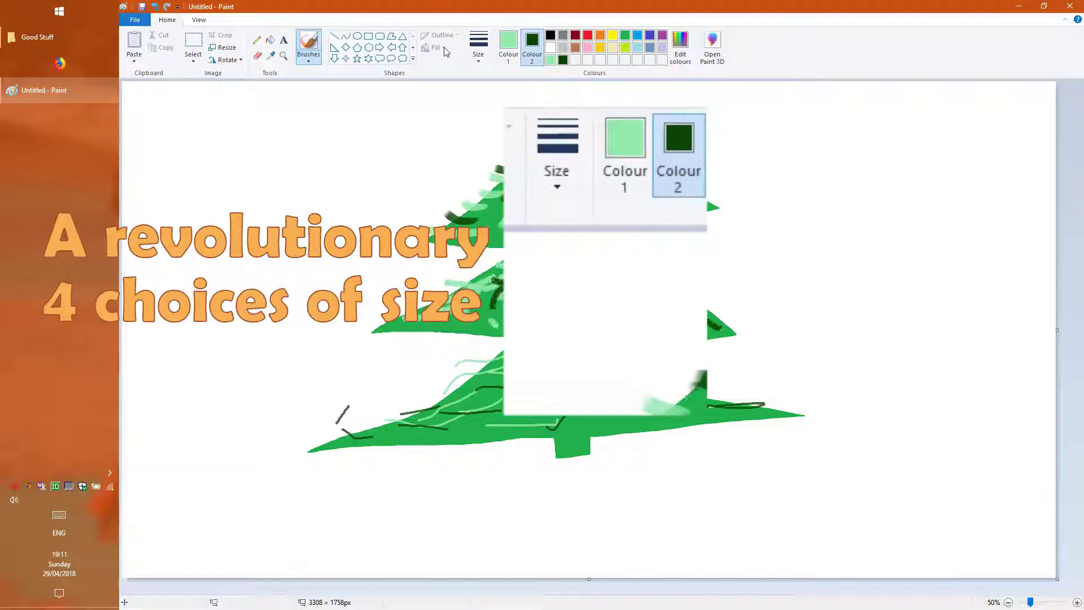
pyautogui.click(478, 46)
pyautogui.click(494, 139)
pyautogui.click(535, 142)
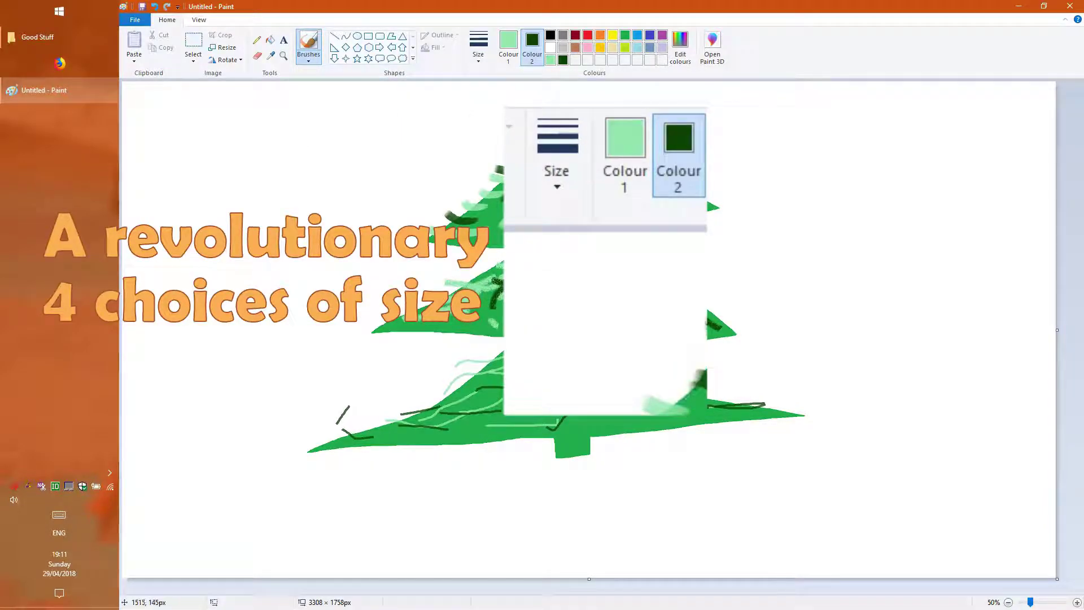
pyautogui.moveTo(546, 126); pyautogui.dragTo(425, 237)
pyautogui.moveTo(425, 237); pyautogui.dragTo(542, 229)
pyautogui.moveTo(518, 343); pyautogui.dragTo(310, 450)
pyautogui.moveTo(330, 448); pyautogui.dragTo(409, 331)
# Step: Set Colour 2 to light yellow and paint strokes along the right edges of the tree's tiers
pyautogui.click(612, 48)
pyautogui.moveTo(553, 128)
pyautogui.mouseDown()
pyautogui.moveTo(730, 202)
pyautogui.moveTo(716, 206)
pyautogui.mouseUp()
pyautogui.hotkey('ctrl', 'z')
pyautogui.moveTo(589, 244); pyautogui.dragTo(689, 226)
pyautogui.moveTo(610, 261); pyautogui.dragTo(711, 306)
pyautogui.moveTo(626, 347); pyautogui.dragTo(783, 350)
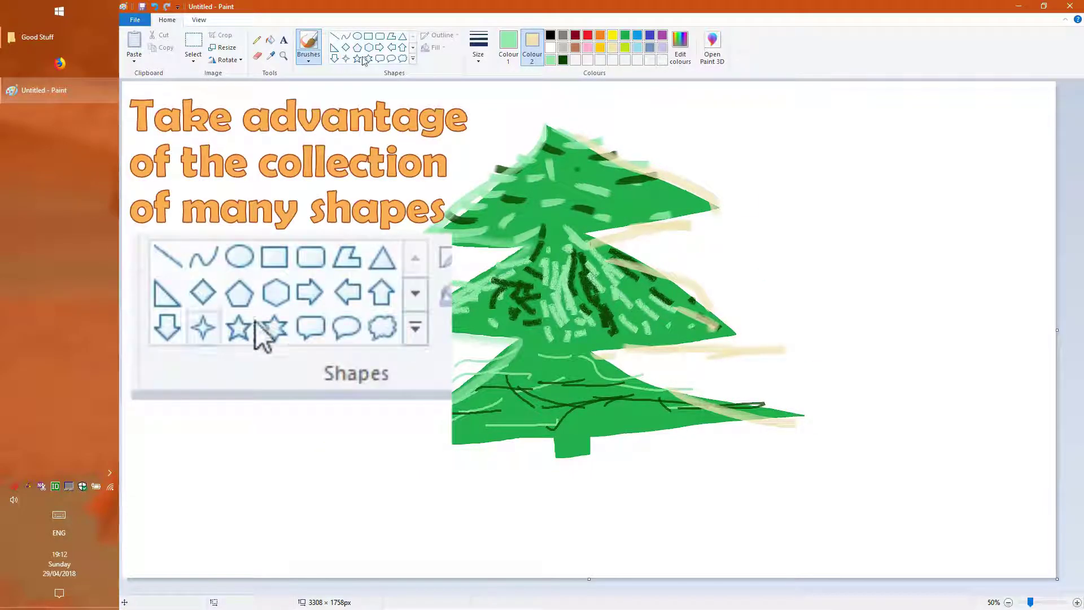
# Step: Set both colours to yellow and place a five-point star about 425 × 361 px on the treetop
pyautogui.click(413, 58)
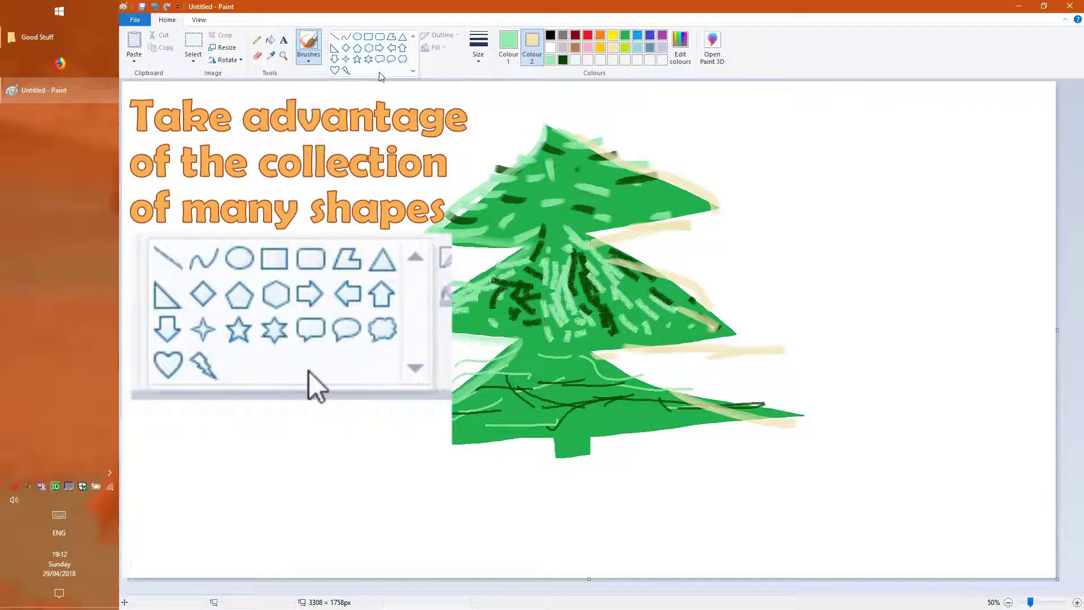
pyautogui.click(356, 59)
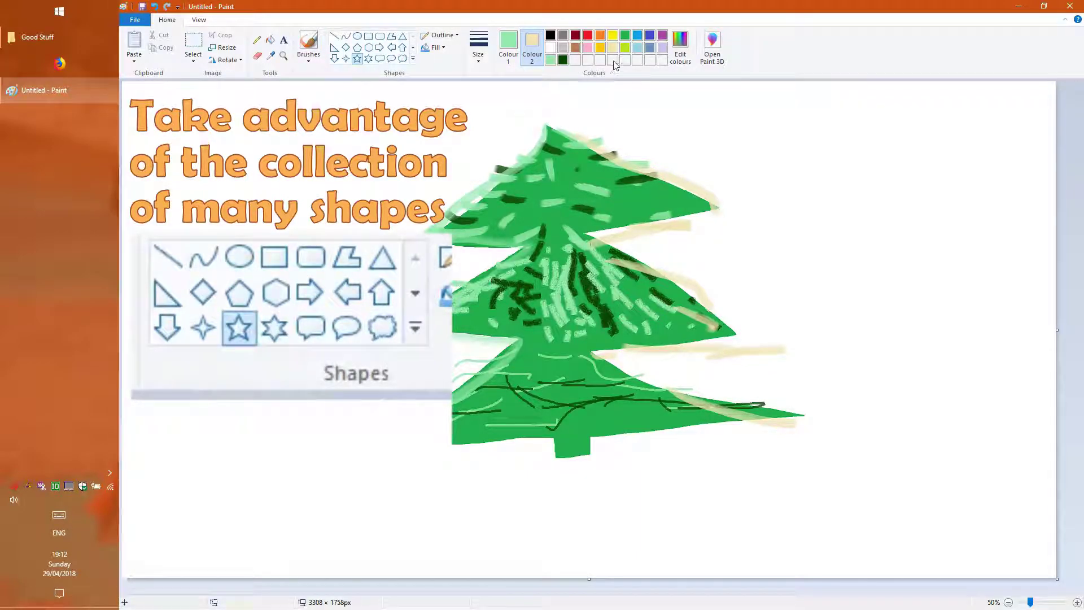
pyautogui.click(613, 36)
pyautogui.click(508, 45)
pyautogui.click(613, 36)
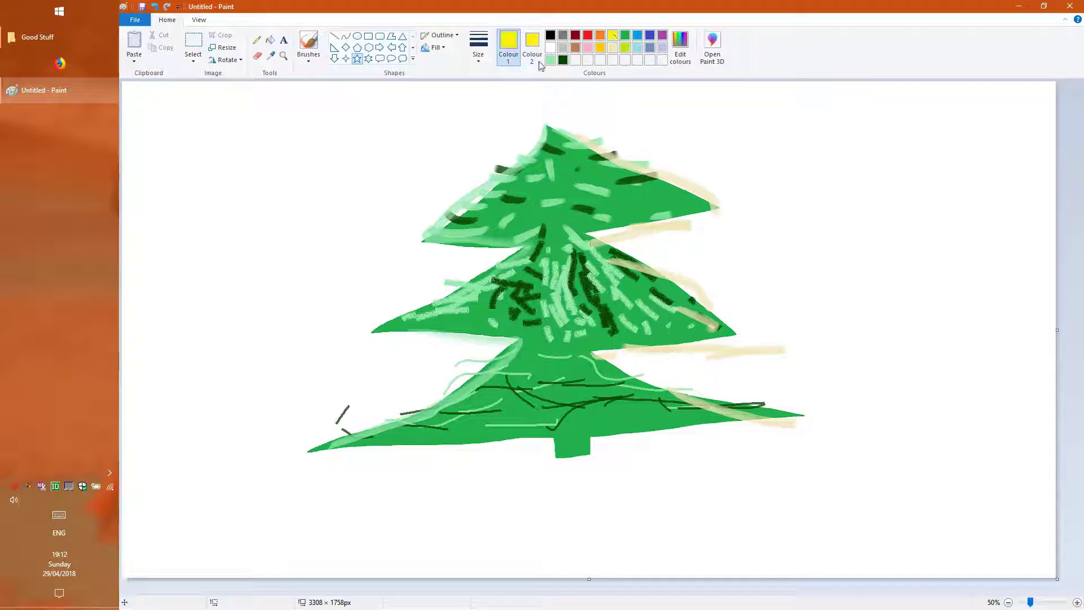
pyautogui.moveTo(503, 91)
pyautogui.mouseDown()
pyautogui.moveTo(590, 130)
pyautogui.moveTo(665, 187)
pyautogui.mouseUp()
pyautogui.moveTo(504, 141); pyautogui.dragTo(486, 146)
pyautogui.moveTo(485, 192); pyautogui.dragTo(528, 196)
pyautogui.moveTo(577, 154); pyautogui.dragTo(538, 139)
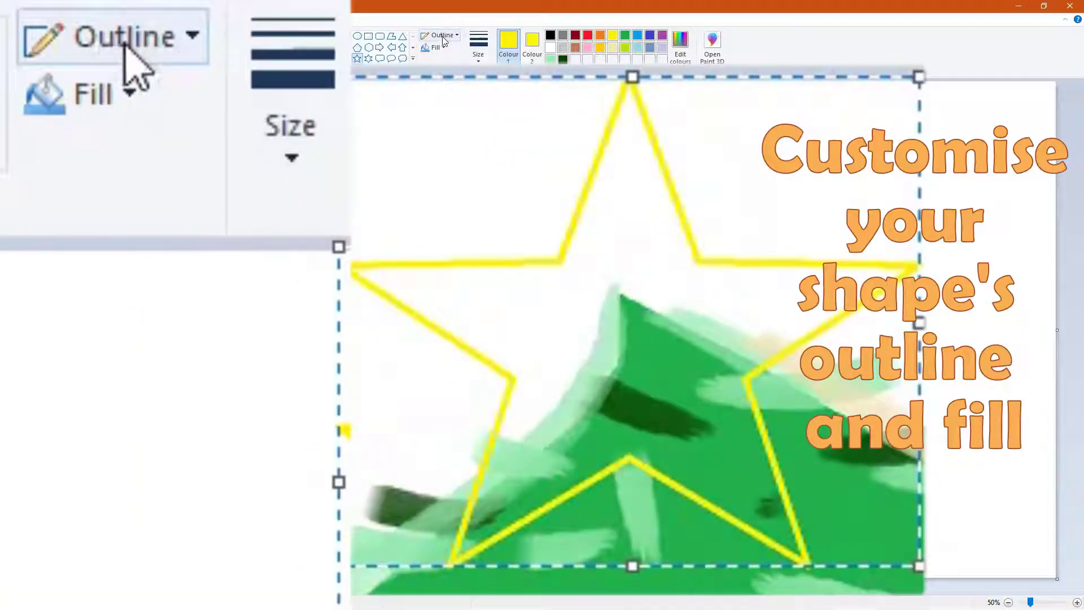
# Step: Give the treetop star a Crayon fill and a dark green Watercolour outline
pyautogui.click(437, 48)
pyautogui.click(187, 223)
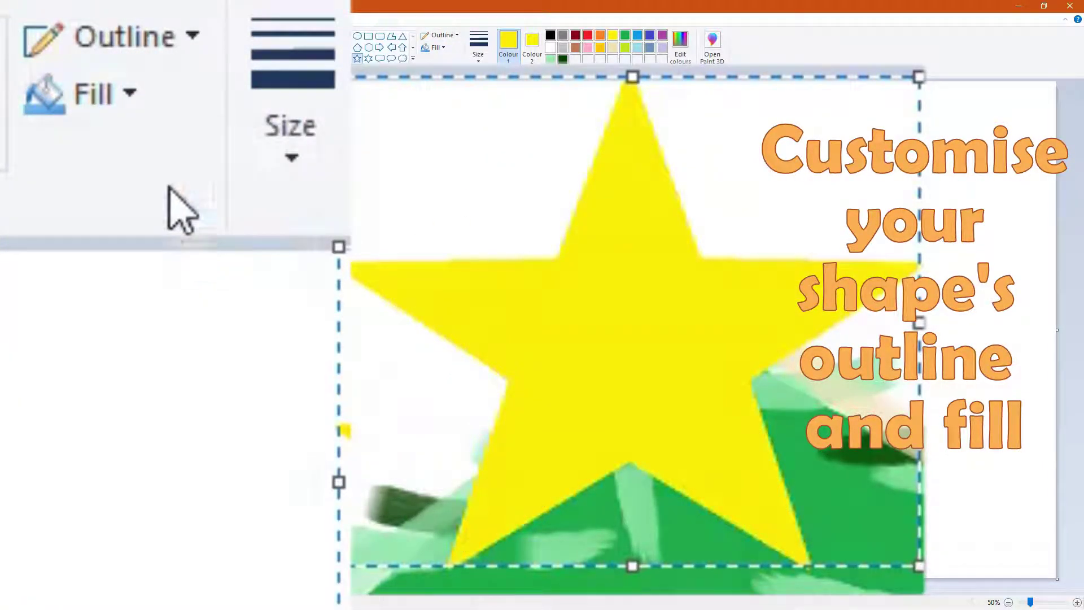
pyautogui.click(437, 49)
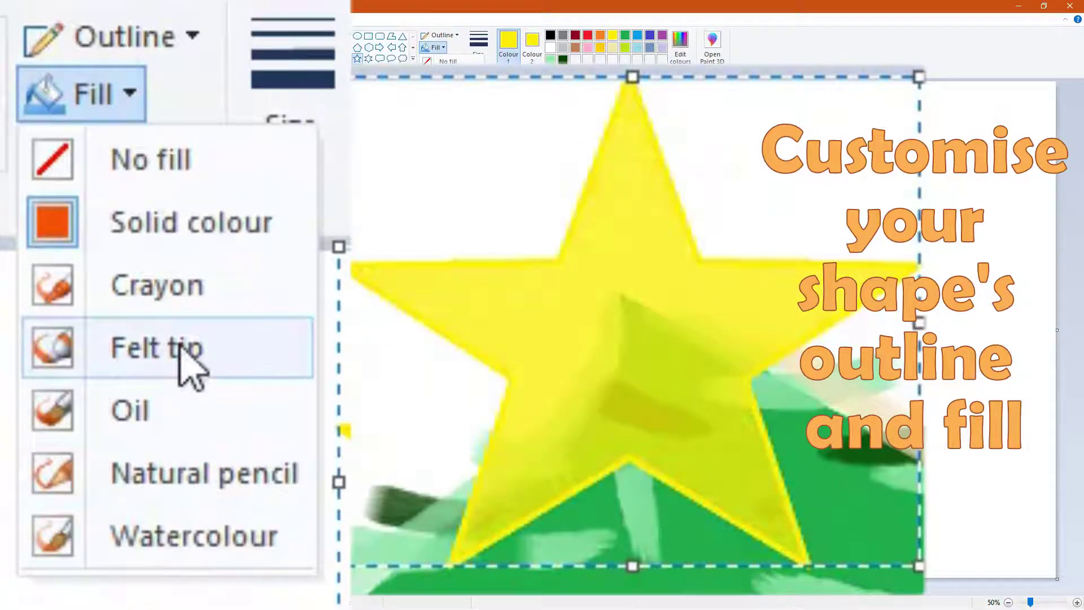
pyautogui.click(180, 307)
pyautogui.click(141, 40)
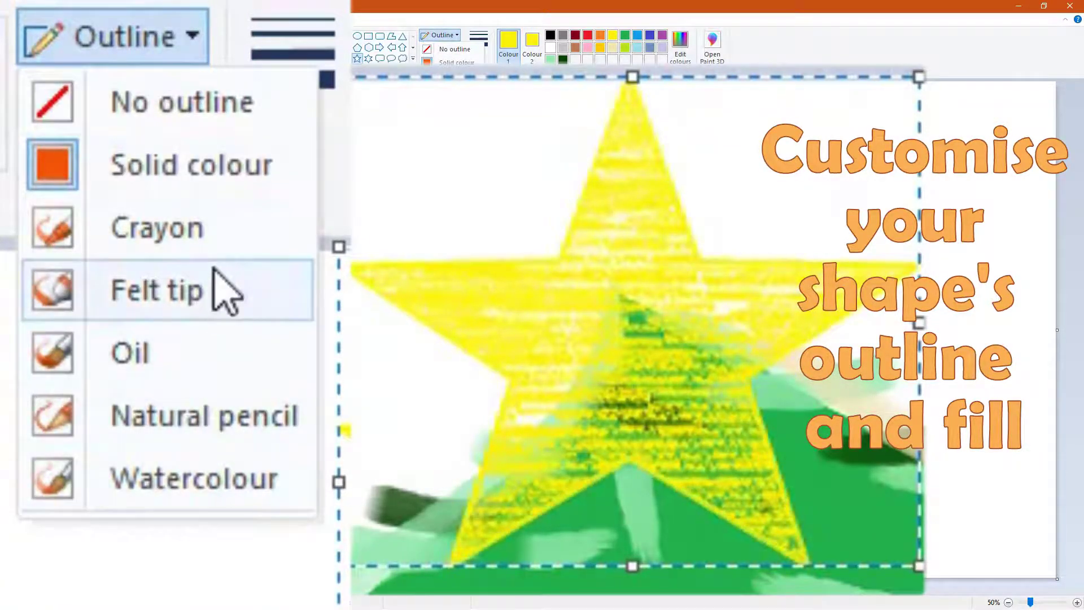
pyautogui.click(208, 475)
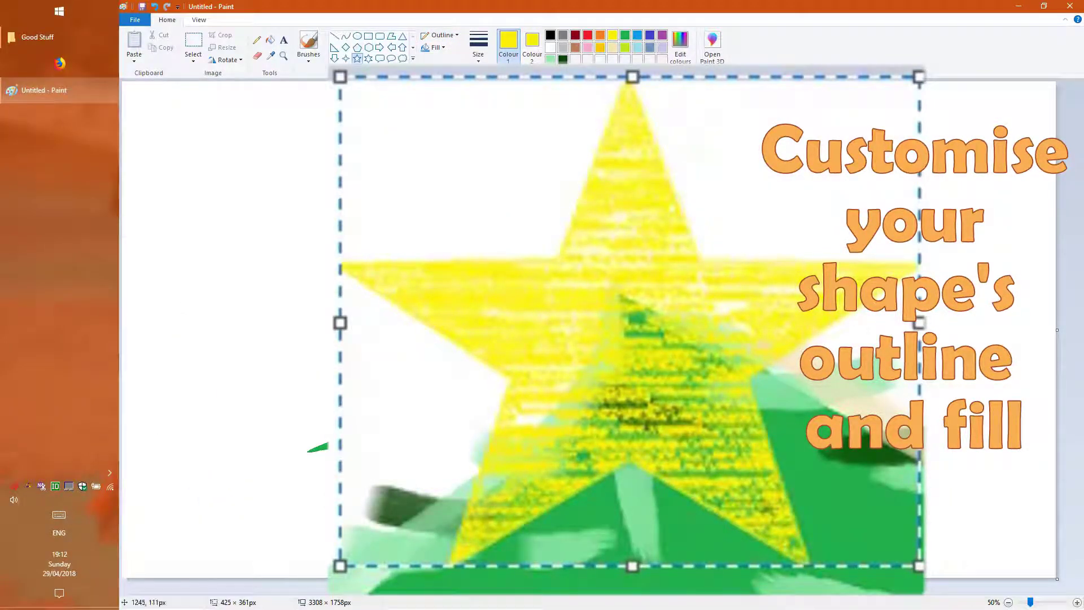
pyautogui.click(563, 60)
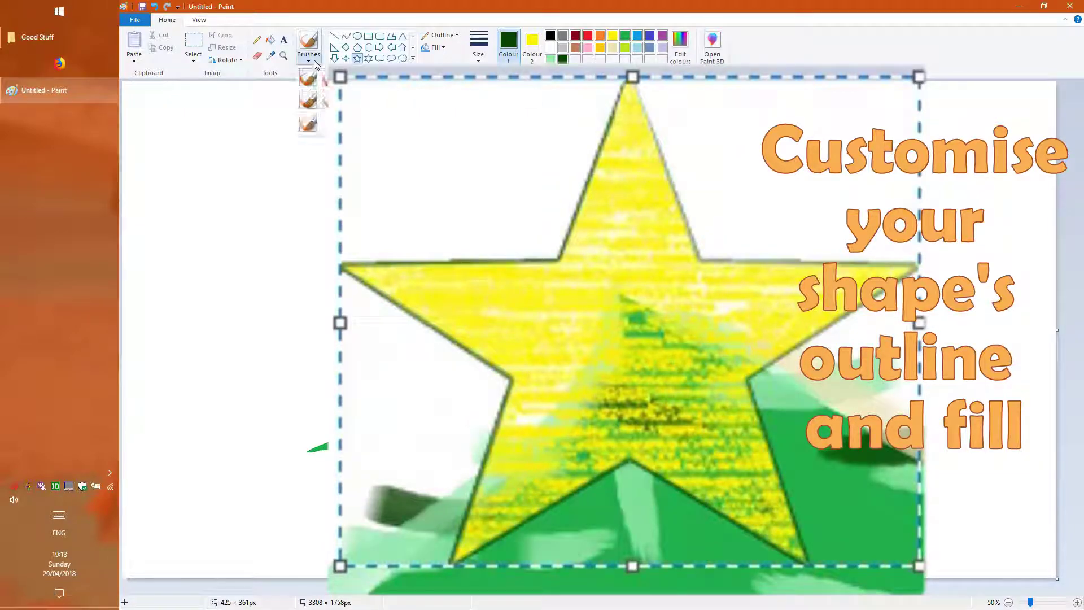
# Step: Handwrite the title "The Tree" below the tree with a thin natural pencil brush in dark green
pyautogui.click(309, 60)
pyautogui.click(379, 103)
pyautogui.click(478, 51)
pyautogui.click(491, 88)
pyautogui.moveTo(381, 529); pyautogui.dragTo(423, 563)
pyautogui.moveTo(476, 478); pyautogui.dragTo(548, 465)
pyautogui.moveTo(644, 495); pyautogui.dragTo(659, 546)
pyautogui.moveTo(675, 520); pyautogui.dragTo(755, 542)
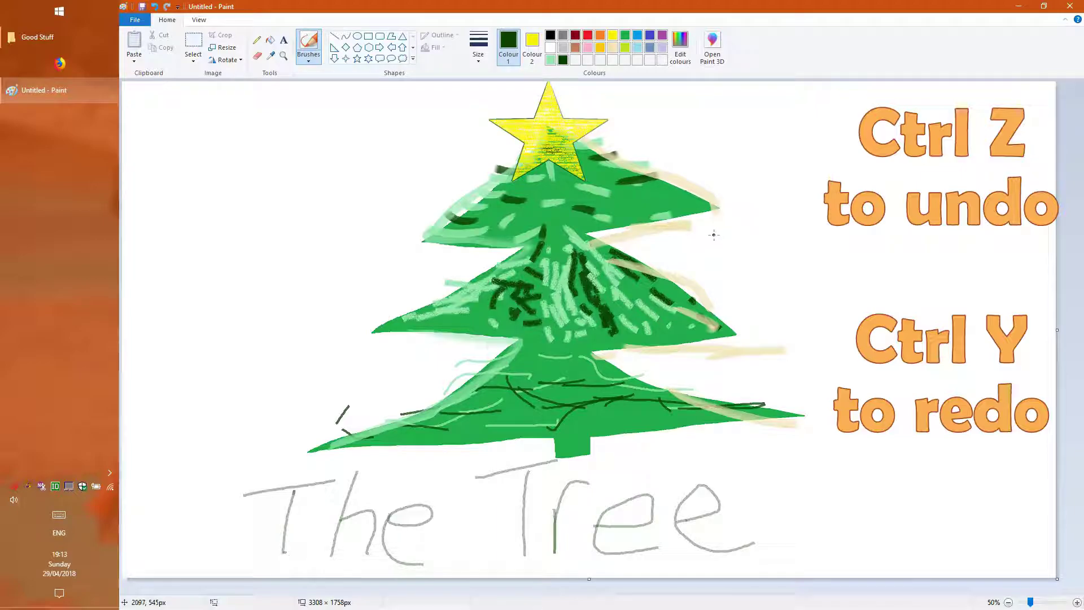
# Step: Collapse the ribbon to give the drawing more room
pyautogui.doubleClick(167, 19)
pyautogui.scroll(-2, 722, 376)
pyautogui.scroll(7, 721, 373)
pyautogui.scroll(-5, 725, 361)
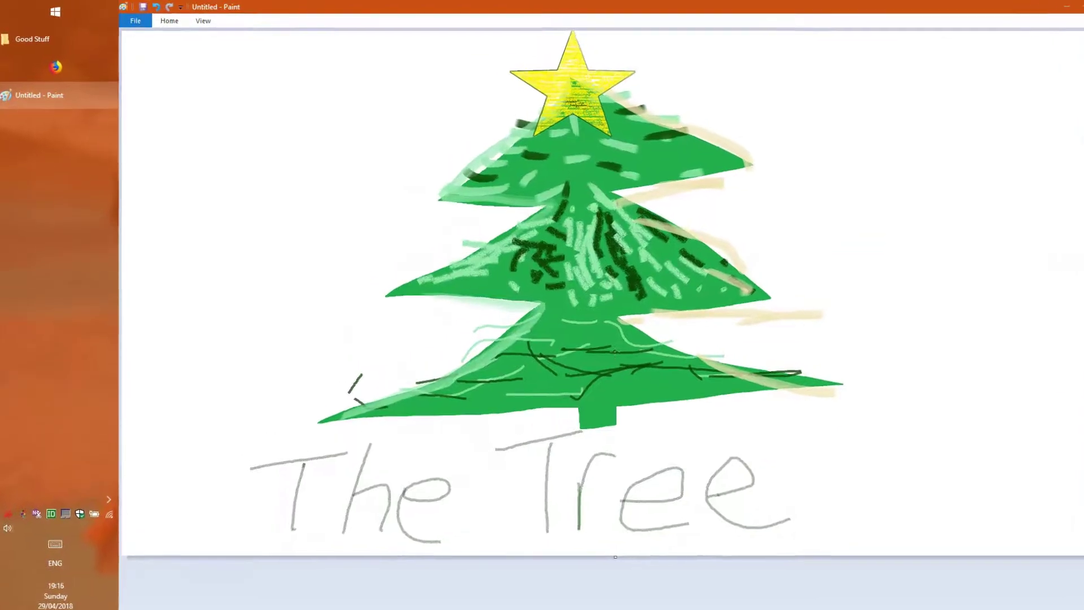
# Step: Start a new blank canvas without saving the changes to the tree drawing
pyautogui.click(140, 29)
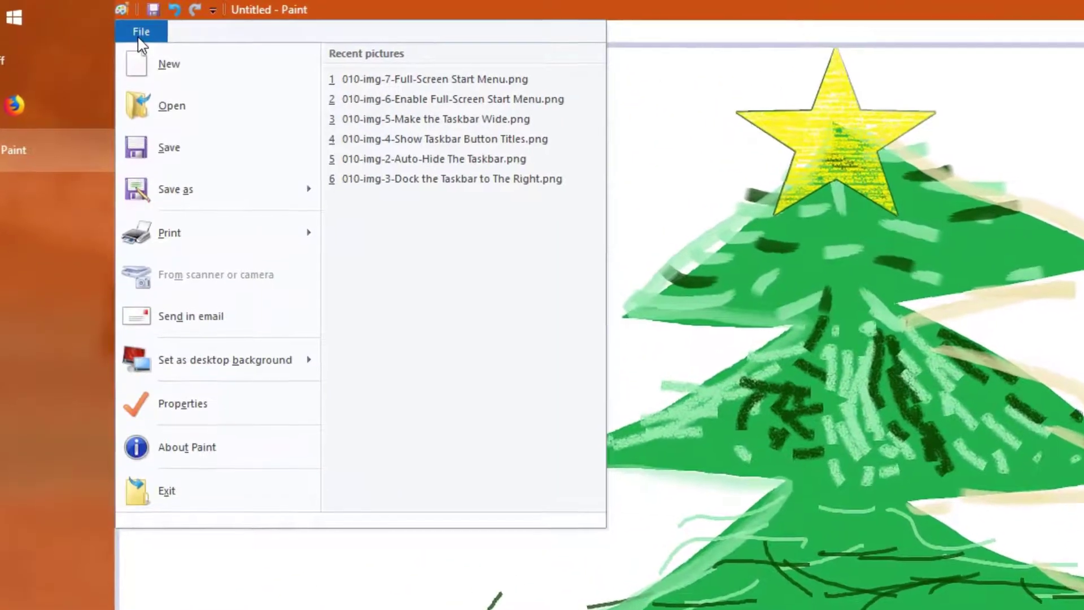
pyautogui.moveTo(307, 249)
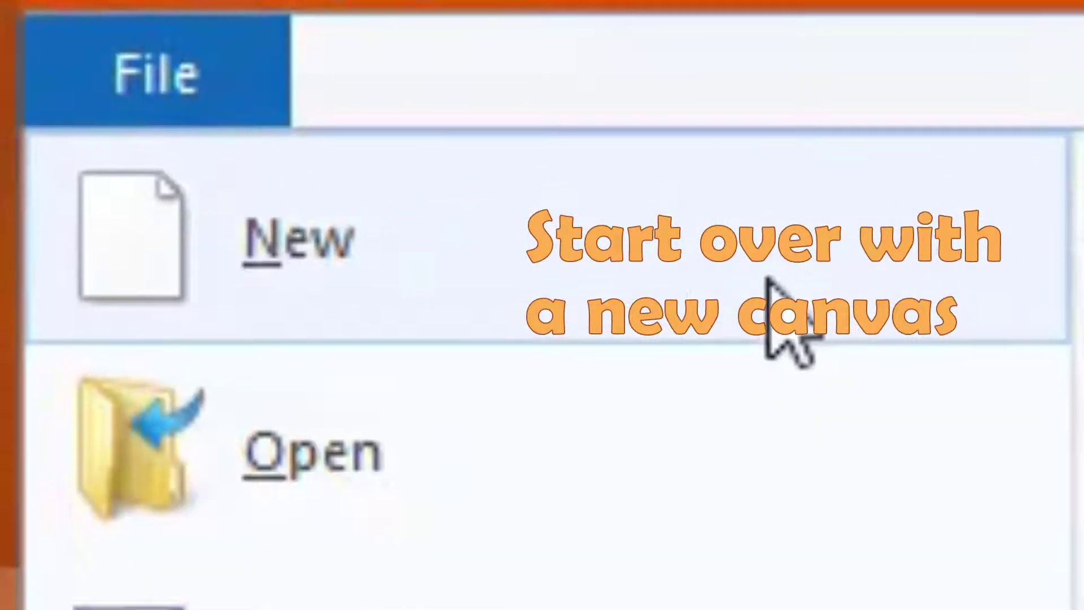
pyautogui.click(355, 138)
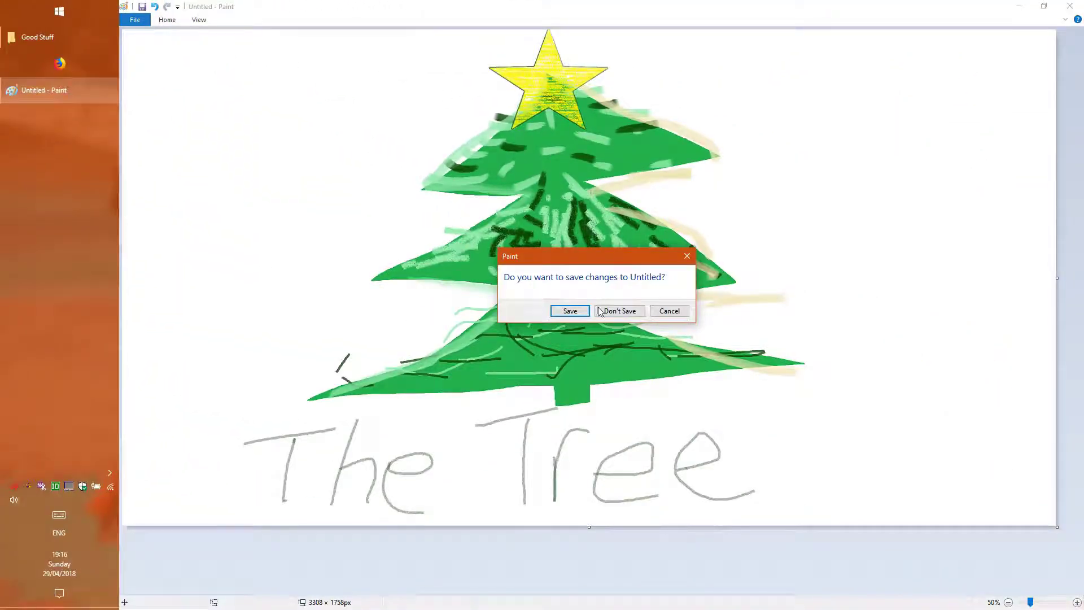
pyautogui.click(600, 314)
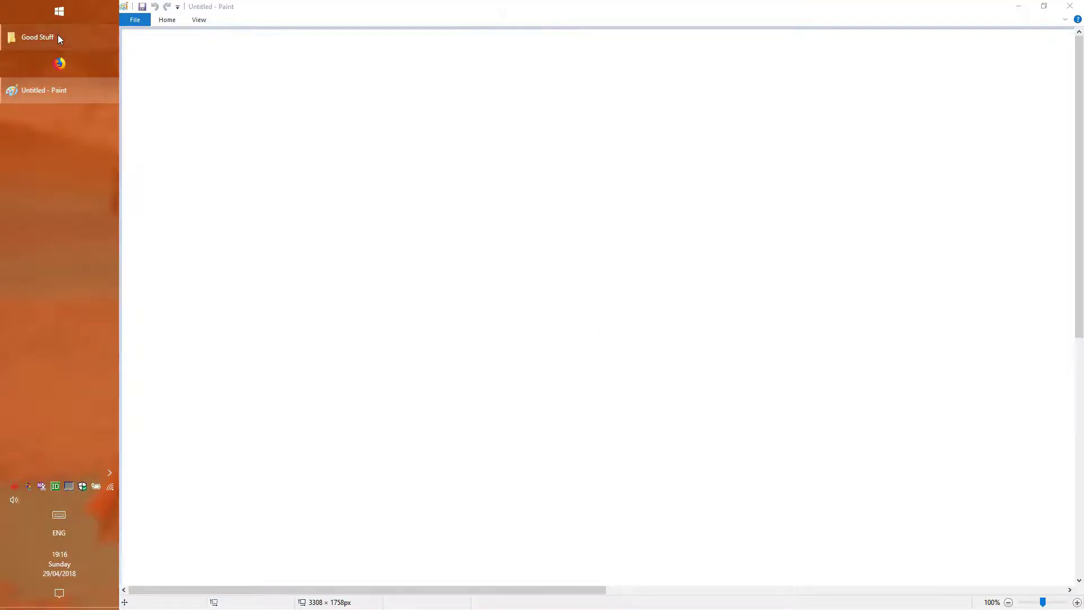
# Step: Open the portrait photo from the Good Stuff folder on the blank canvas, then close Paint
pyautogui.click(58, 35)
pyautogui.moveTo(647, 100)
pyautogui.mouseDown()
pyautogui.moveTo(630, 161)
pyautogui.moveTo(427, 200)
pyautogui.mouseUp()
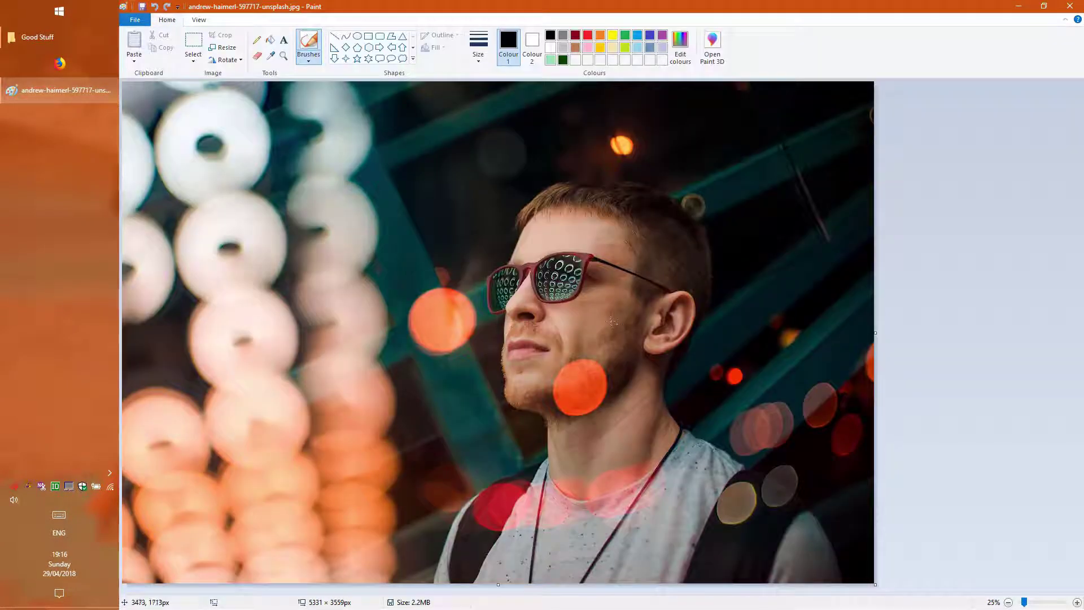
pyautogui.hotkey('alt', 'F4')
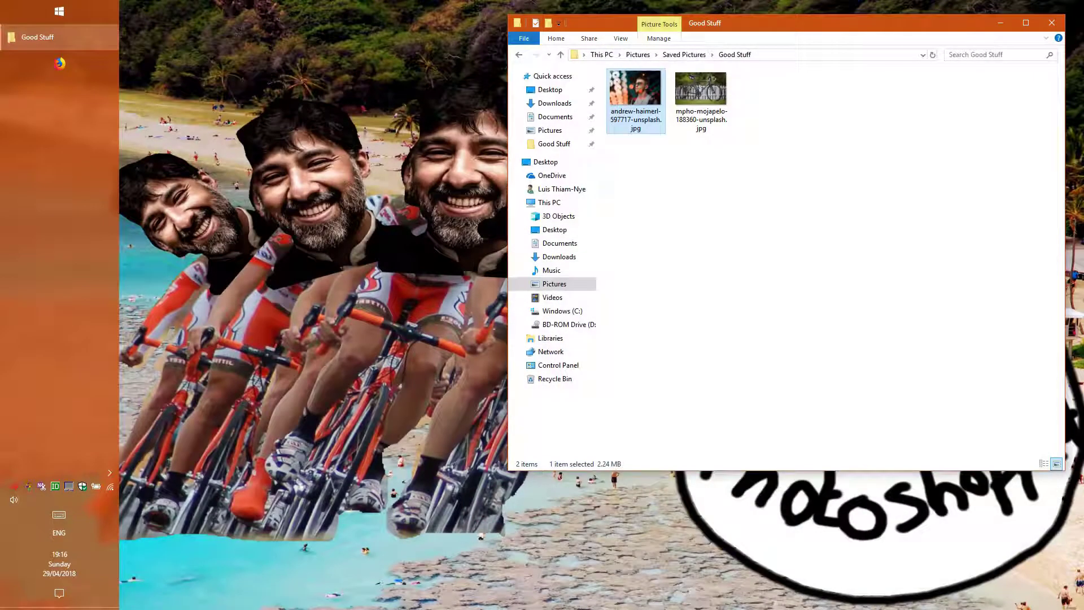
# Step: Open the folder's portrait photo for editing in Paint and crop it to a freehand outline around the man, about 2951 × 2787 px
pyautogui.rightClick(623, 85)
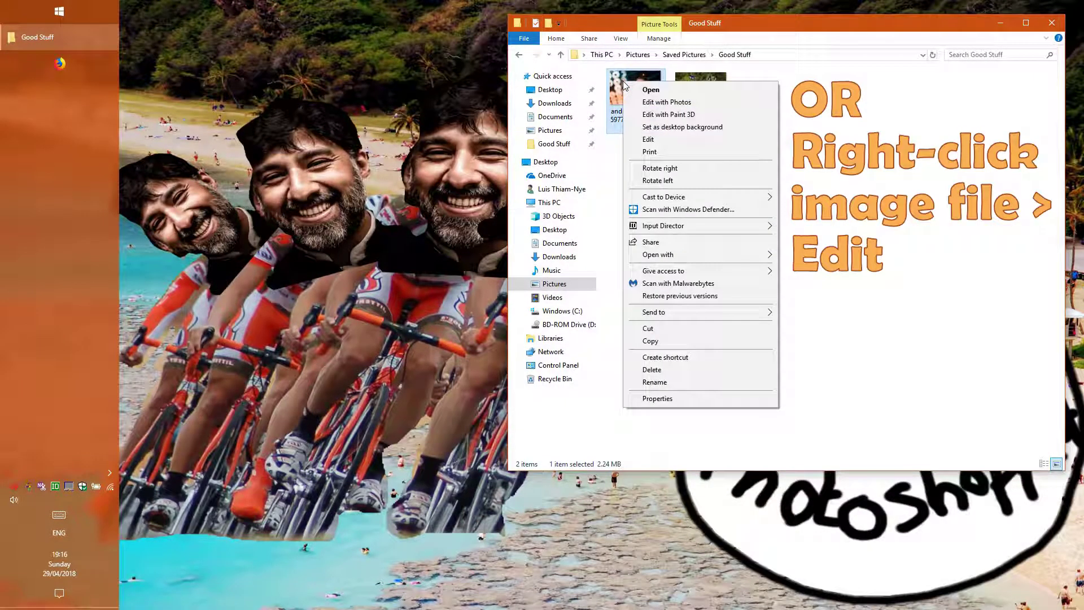
pyautogui.click(648, 139)
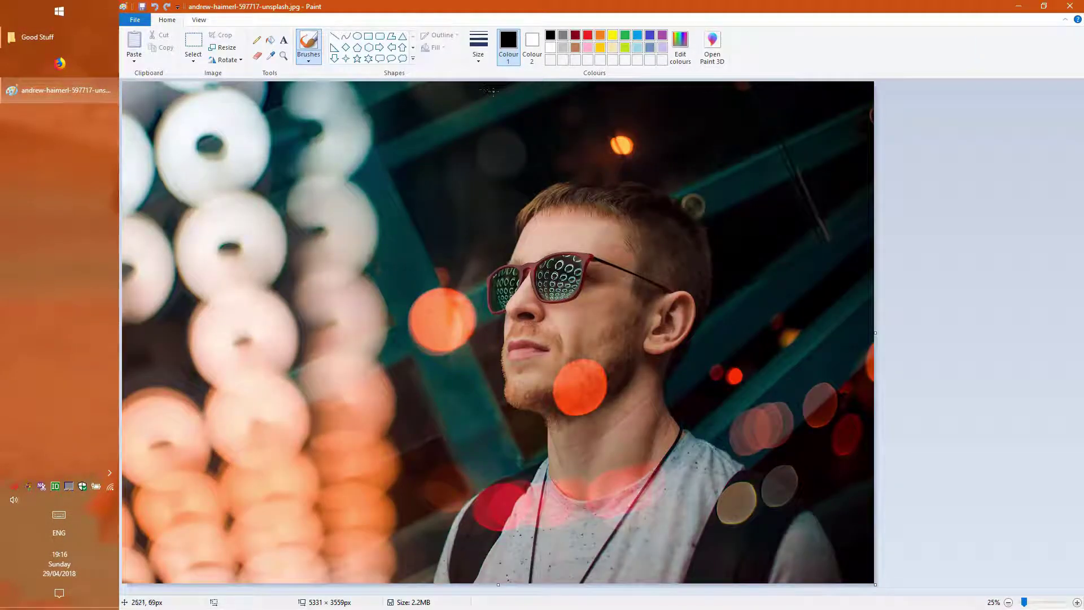
pyautogui.click(193, 57)
pyautogui.click(221, 103)
pyautogui.moveTo(361, 150)
pyautogui.mouseDown()
pyautogui.moveTo(559, 129)
pyautogui.moveTo(621, 540)
pyautogui.moveTo(356, 144)
pyautogui.mouseUp()
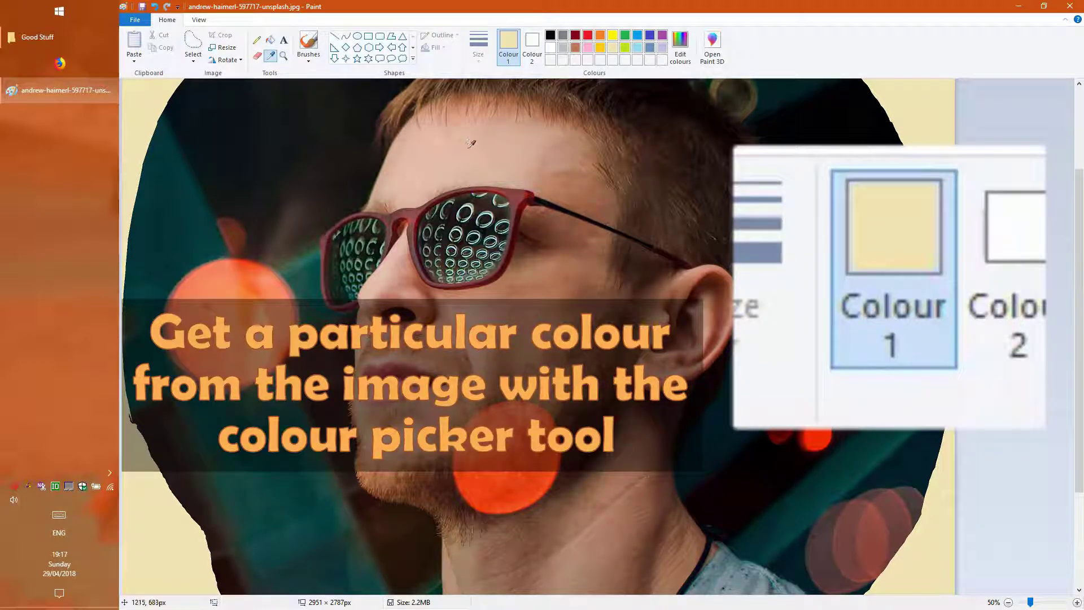
# Step: Pick the skin tone from the man's forehead as Colour 1 and paint over his hair with two different brushes
pyautogui.click(473, 146)
pyautogui.scroll(2, 593, 282)
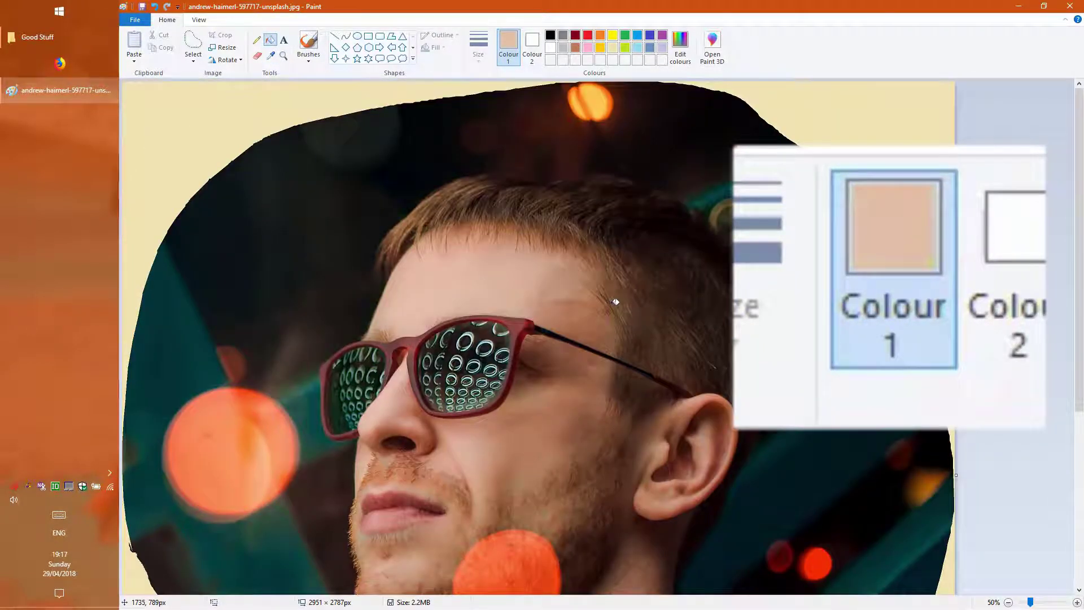
pyautogui.click(308, 61)
pyautogui.click(333, 79)
pyautogui.click(308, 60)
pyautogui.click(333, 103)
pyautogui.moveTo(390, 256)
pyautogui.mouseDown()
pyautogui.moveTo(446, 192)
pyautogui.moveTo(679, 388)
pyautogui.moveTo(649, 181)
pyautogui.moveTo(706, 339)
pyautogui.moveTo(637, 250)
pyautogui.mouseUp()
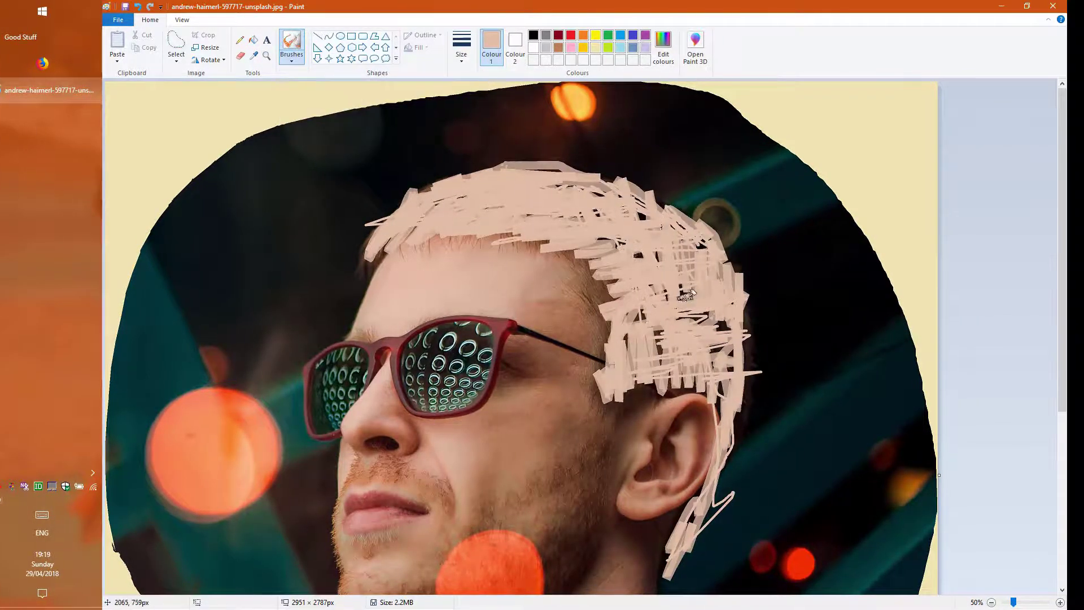
pyautogui.moveTo(637, 339)
pyautogui.mouseDown()
pyautogui.moveTo(406, 186)
pyautogui.moveTo(497, 163)
pyautogui.mouseUp()
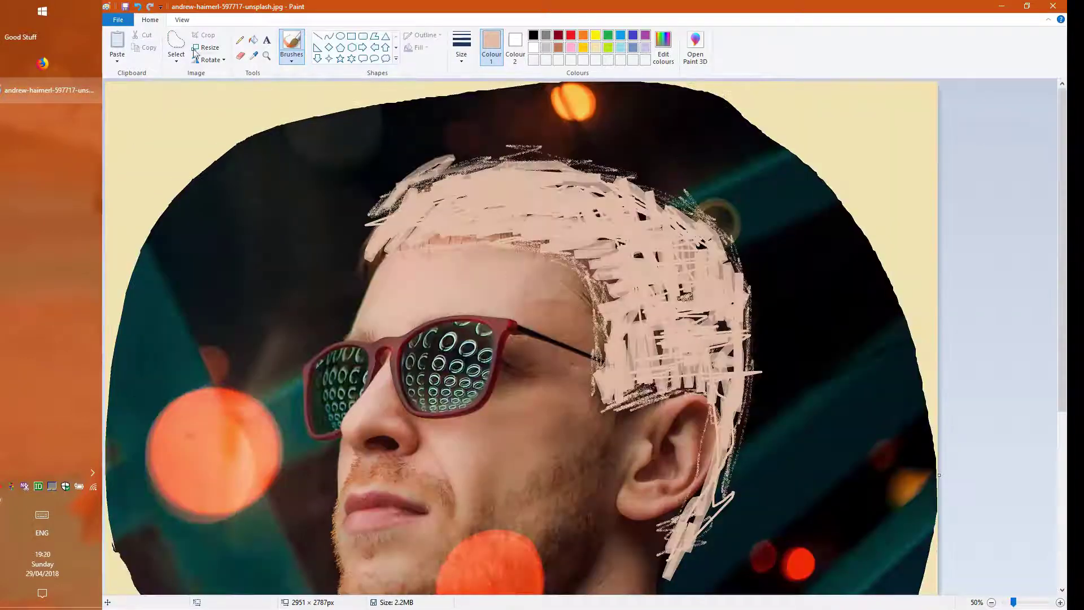
# Step: Show the rulers and gridlines and hide the status bar
pyautogui.click(182, 21)
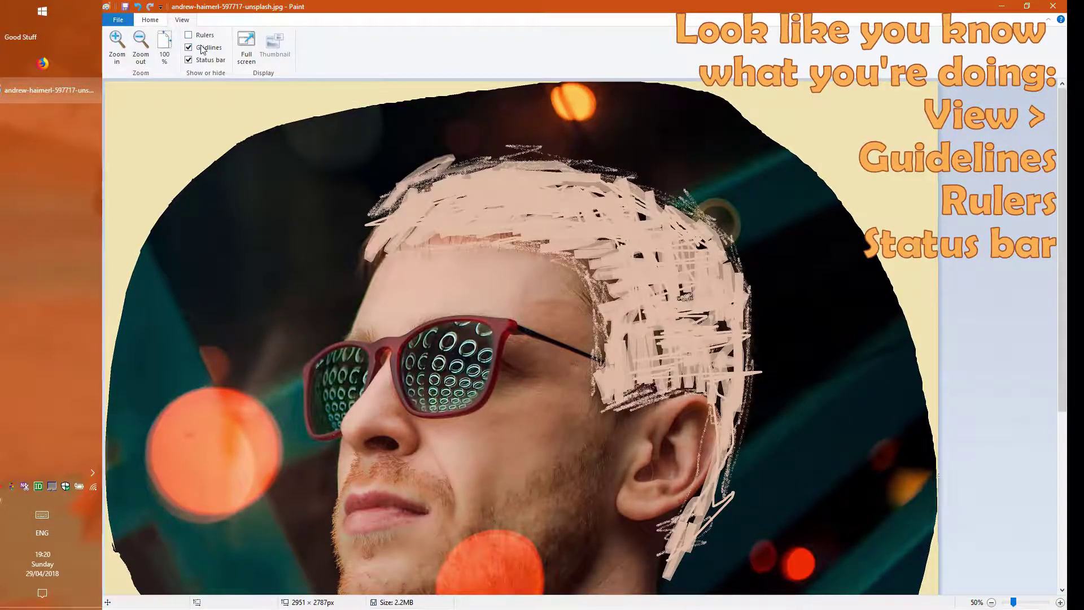
pyautogui.click(204, 36)
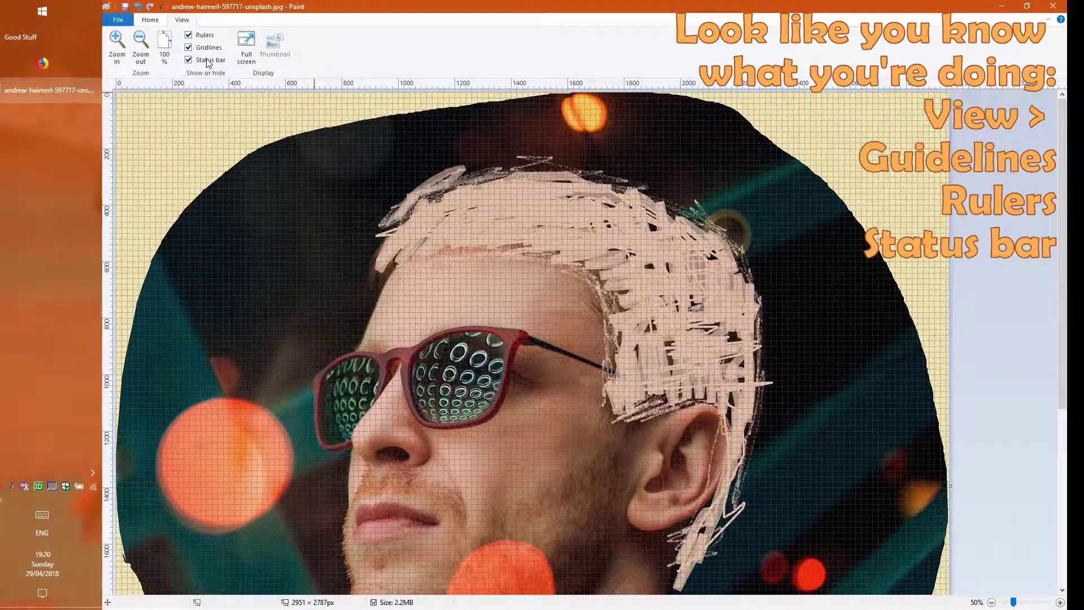
pyautogui.click(208, 64)
pyautogui.click(210, 59)
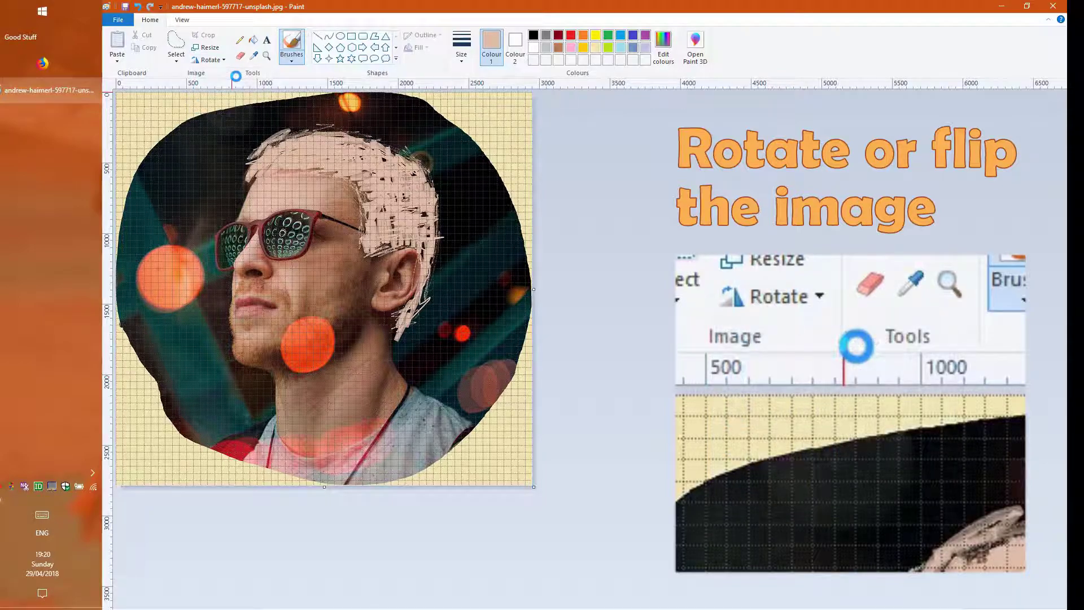
# Step: Rotate the image right 90° and add the text "Sample Text" at size 72 beside the upper orange light
pyautogui.click(237, 81)
pyautogui.click(267, 39)
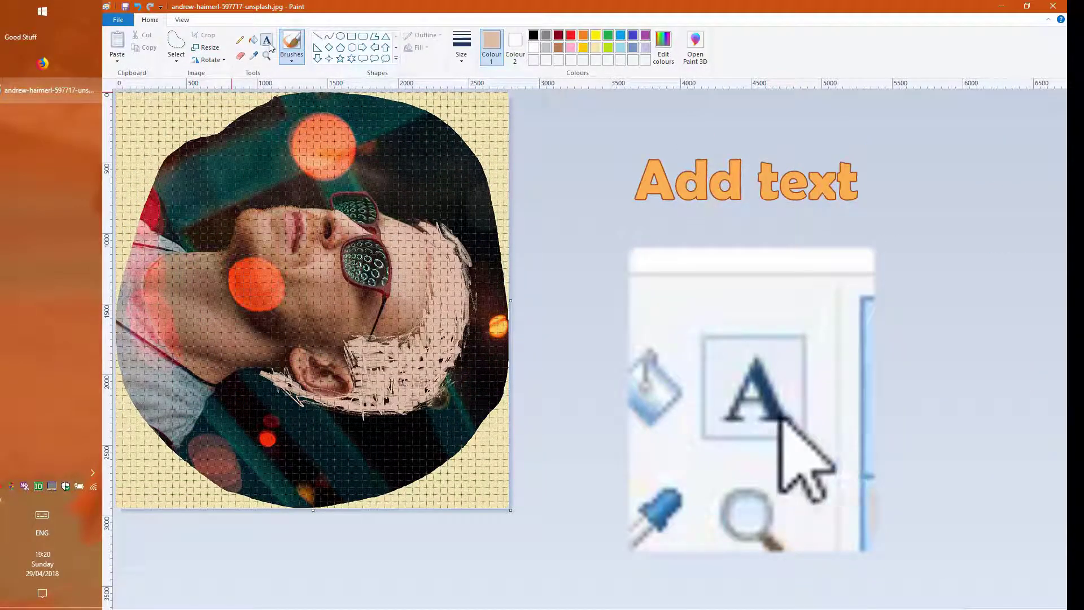
pyautogui.click(221, 148)
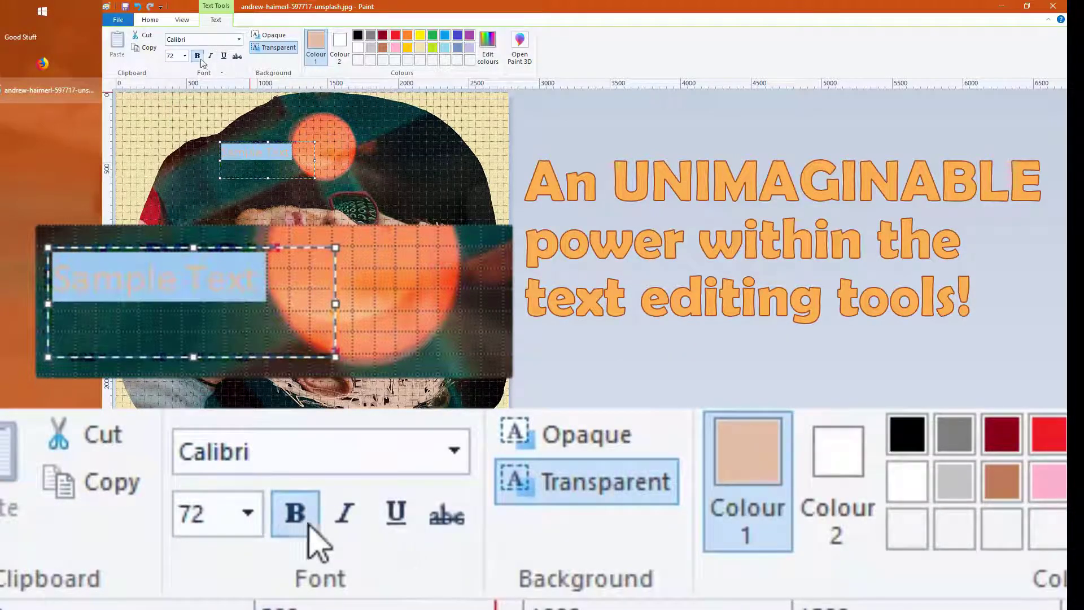
# Step: Format the text as bold, italic, underlined Bernard MT Condensed in lavender, and strike through the word "Sample"
pyautogui.click(239, 39)
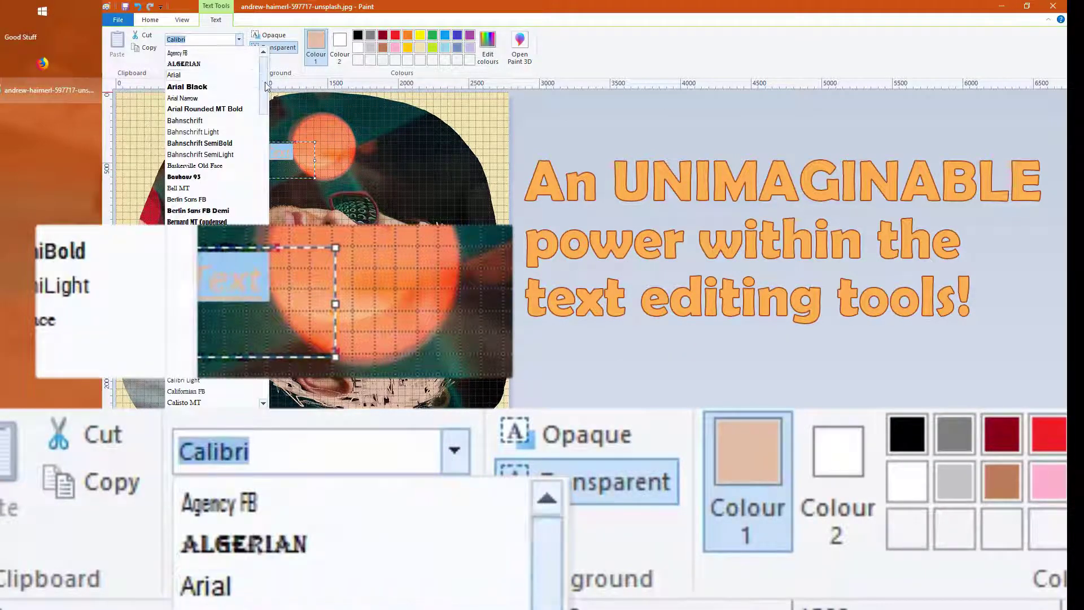
pyautogui.click(197, 222)
pyautogui.click(383, 35)
pyautogui.click(469, 48)
pyautogui.moveTo(267, 153); pyautogui.dragTo(222, 152)
pyautogui.click(237, 56)
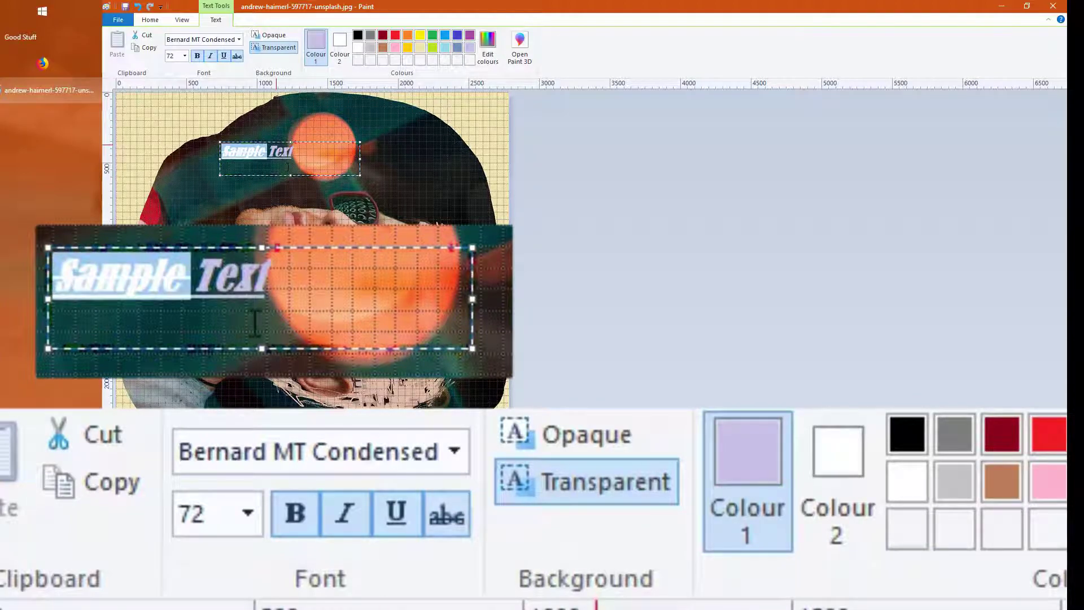
pyautogui.click(288, 167)
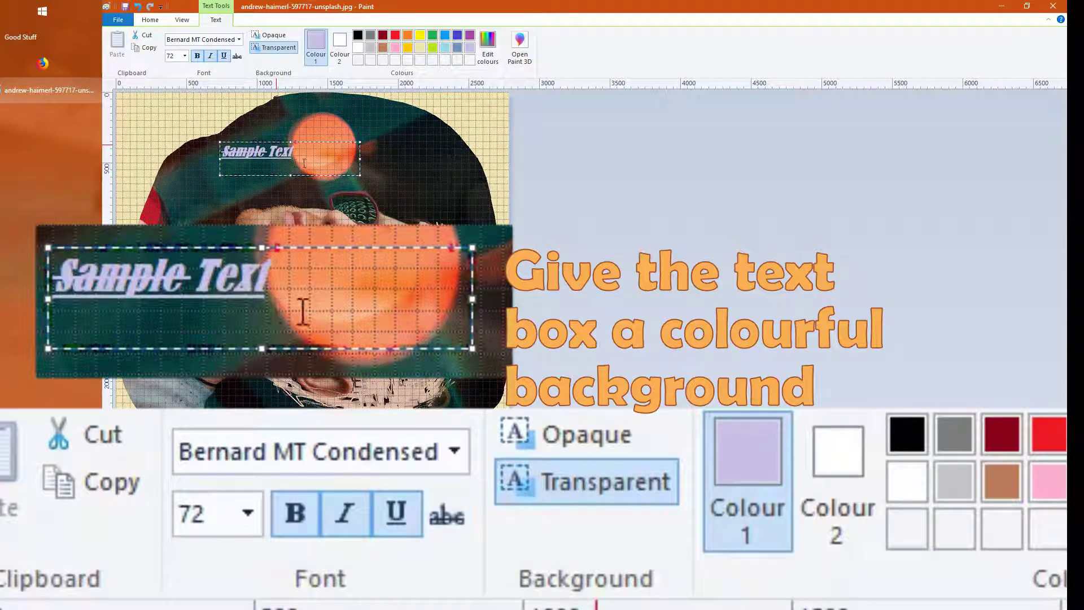
# Step: Give the text box an opaque brown background using Colour 2 and place it over the orange light
pyautogui.click(265, 36)
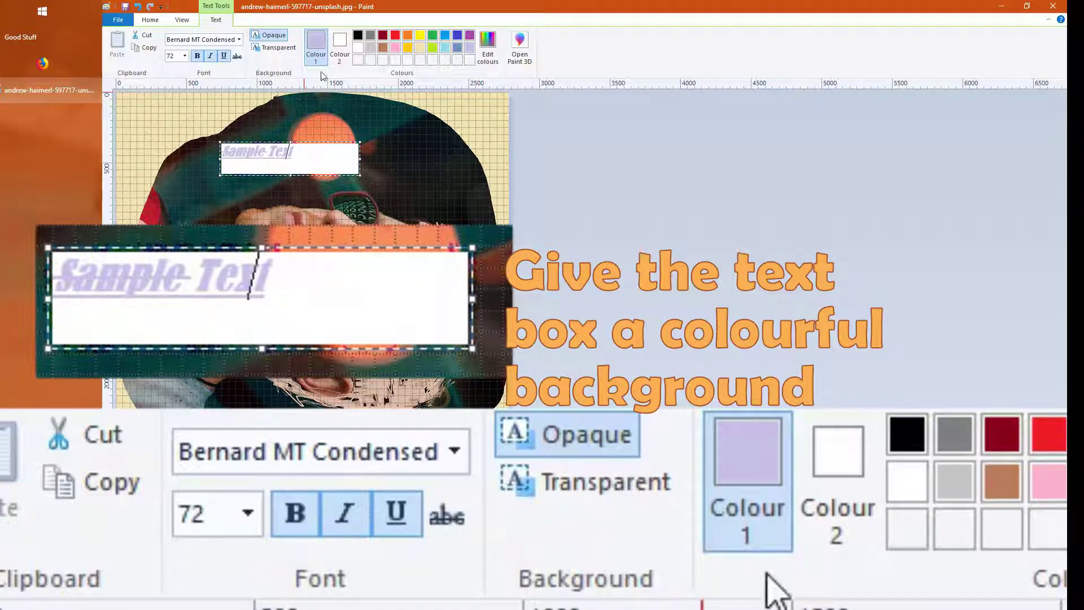
pyautogui.click(340, 46)
pyautogui.click(383, 47)
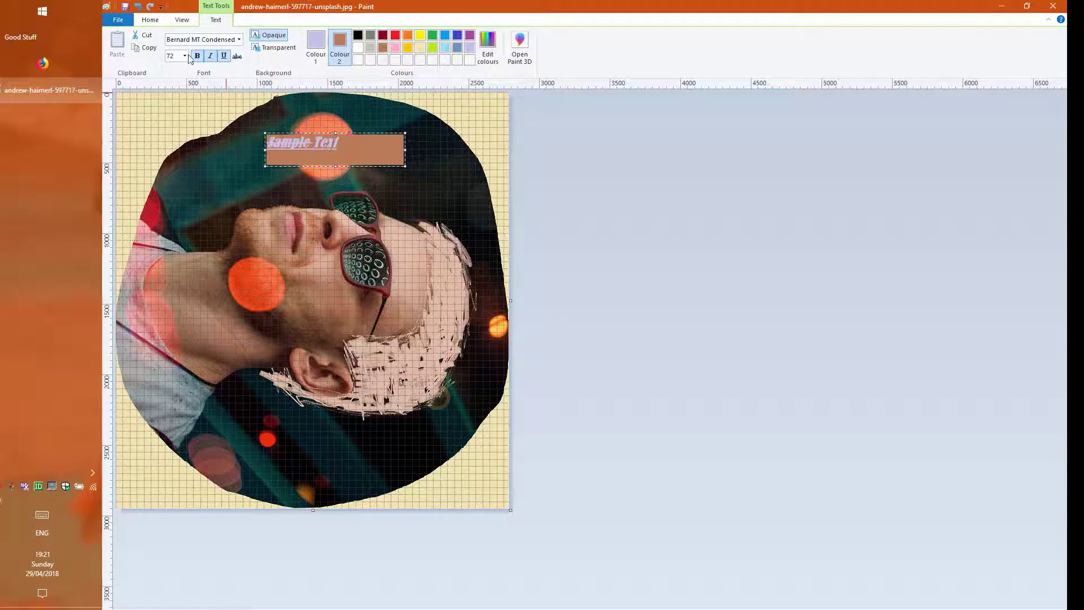
# Step: Finish the text and rotate the image left 90°
pyautogui.click(150, 19)
pyautogui.click(210, 60)
pyautogui.click(228, 85)
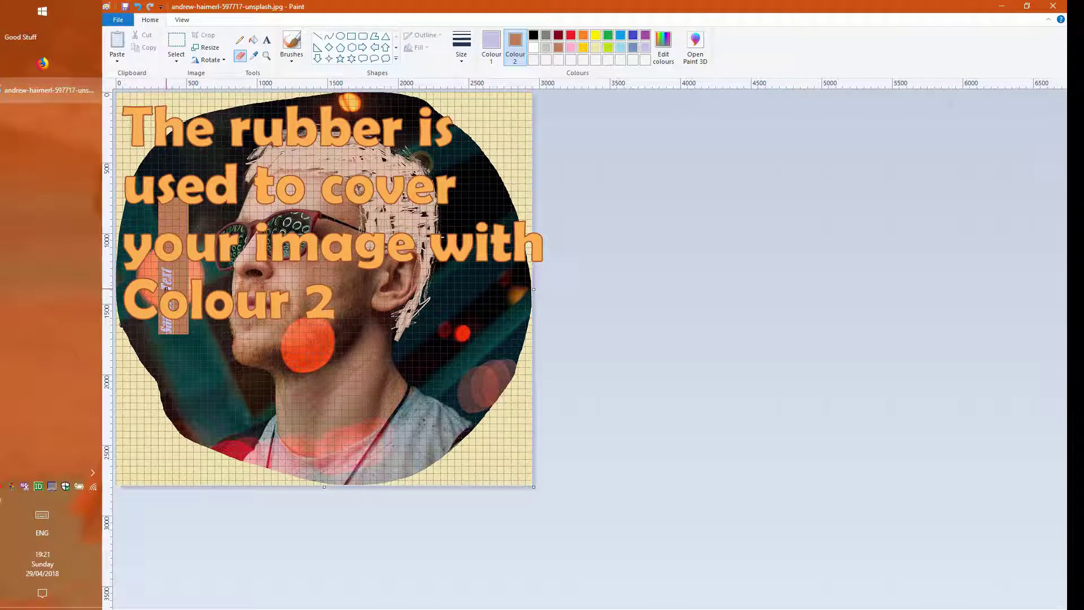
# Step: Cover the letter "S" of "Sample Text" with the eraser, using the brown Colour 2
pyautogui.scroll(2, 166, 289)
pyautogui.scroll(-2, 193, 330)
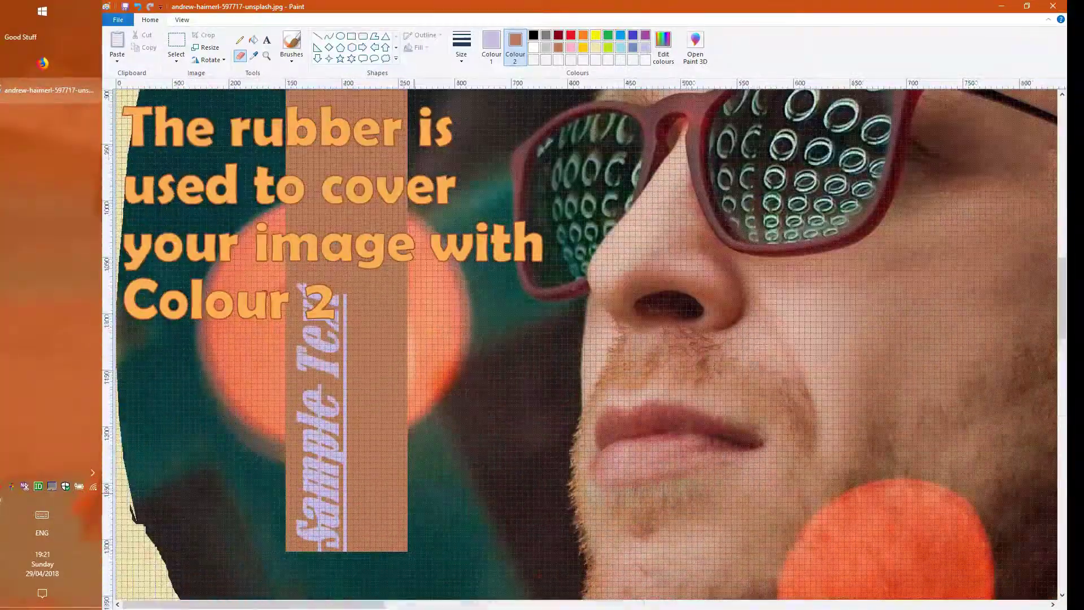
pyautogui.scroll(3, 265, 293)
pyautogui.scroll(-2, 999, 218)
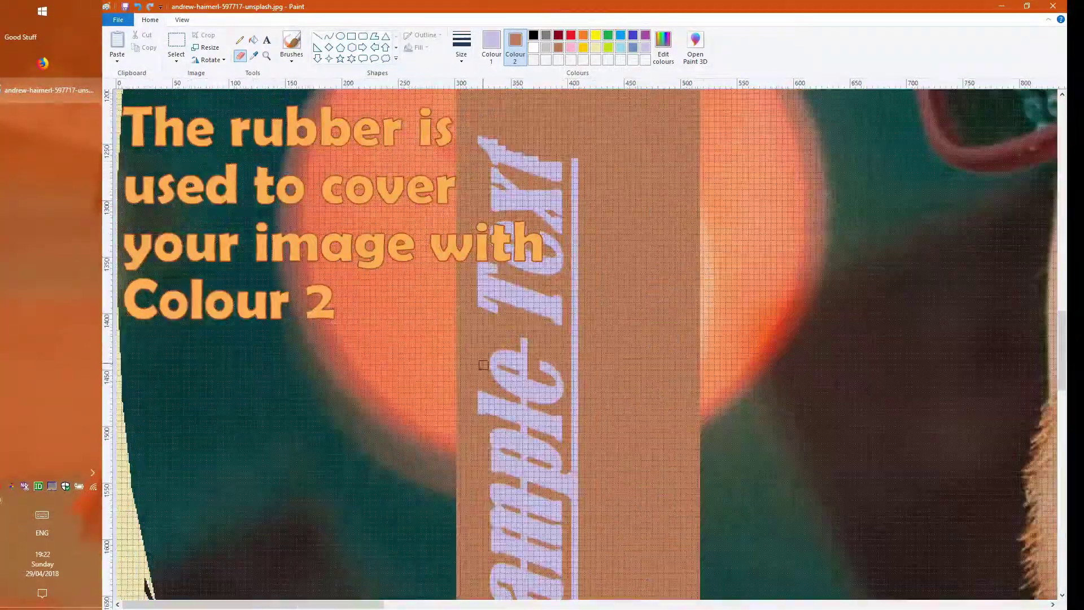
pyautogui.scroll(-1, 484, 340)
pyautogui.scroll(2, 557, 251)
pyautogui.scroll(1, 670, 248)
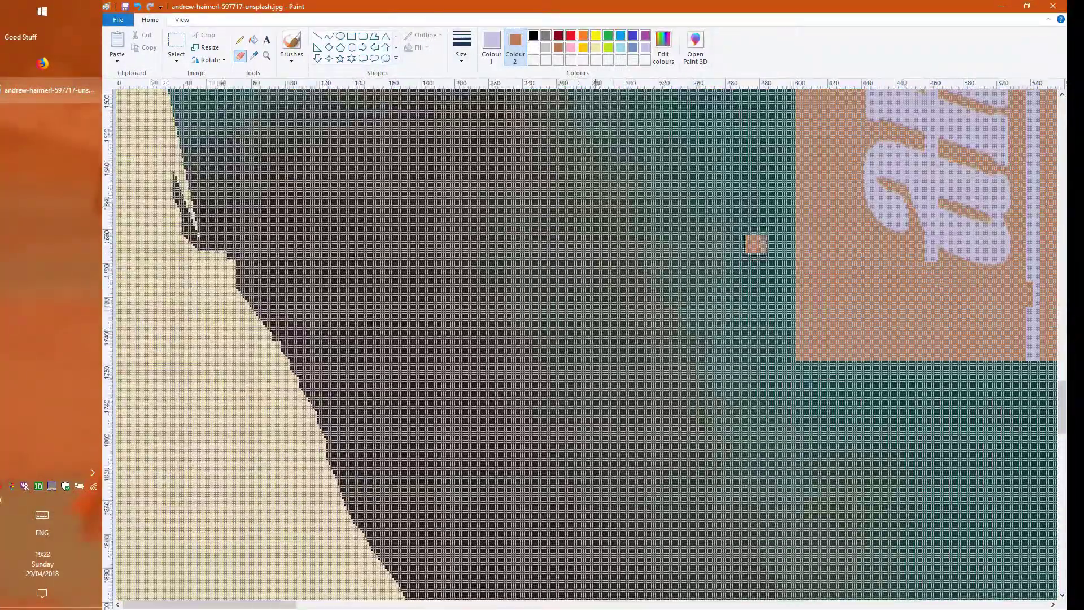
pyautogui.scroll(-5, 950, 296)
# Step: Hide the gridlines and the rulers
pyautogui.click(185, 21)
pyautogui.click(194, 48)
pyautogui.click(194, 35)
# Step: Flip the image vertically and then horizontally
pyautogui.click(150, 20)
pyautogui.click(209, 60)
pyautogui.click(225, 112)
pyautogui.click(210, 60)
pyautogui.click(226, 124)
# Step: Set the picture as the desktop background with the Fill option, saving it as man.png in the Saved Pictures folder
pyautogui.click(118, 19)
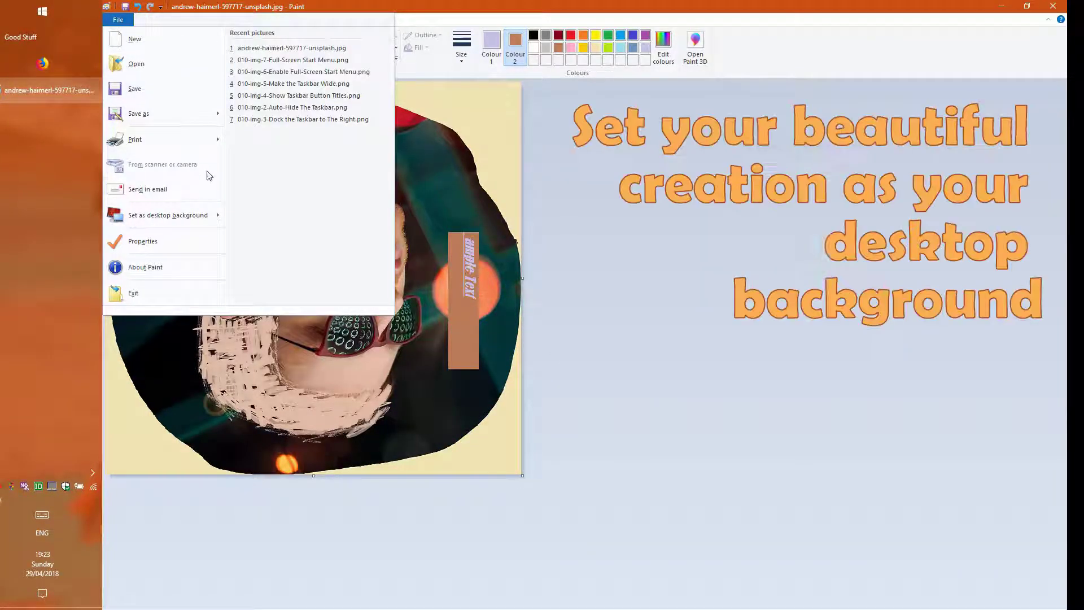
pyautogui.moveTo(209, 219)
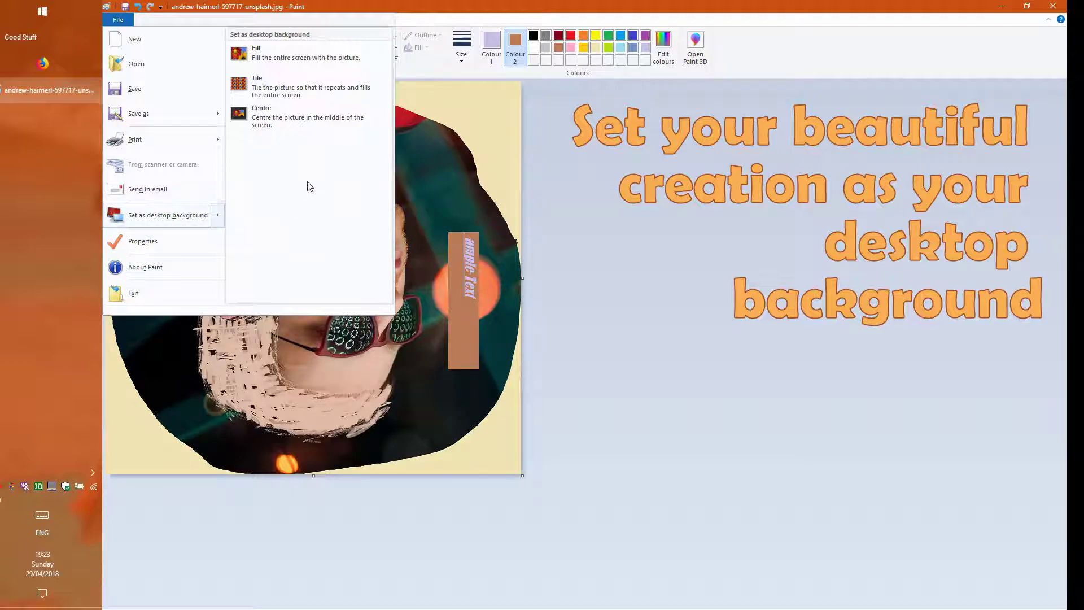
pyautogui.click(332, 62)
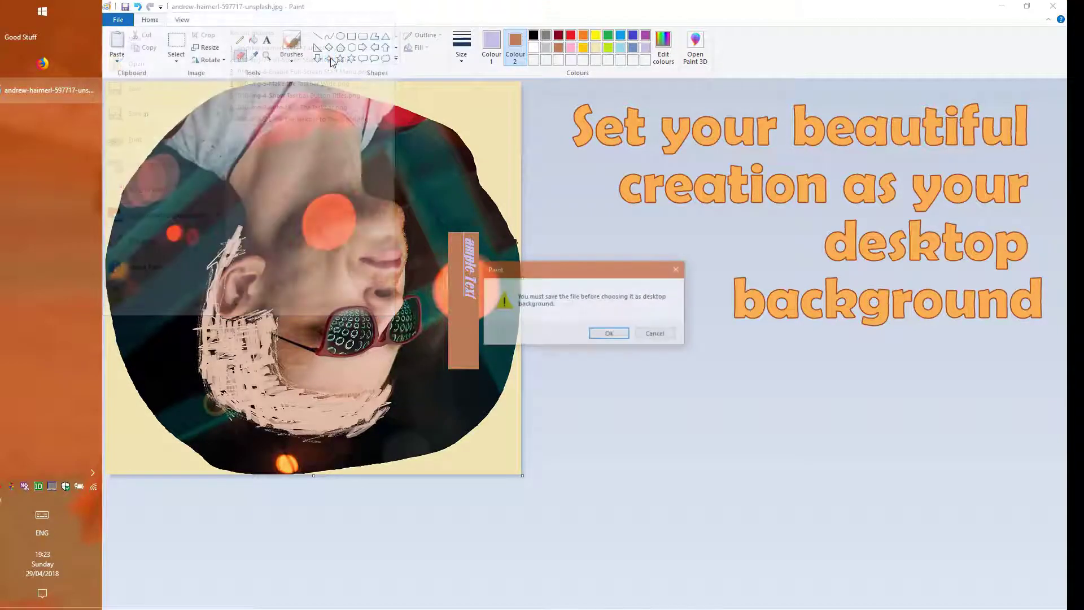
pyautogui.click(610, 333)
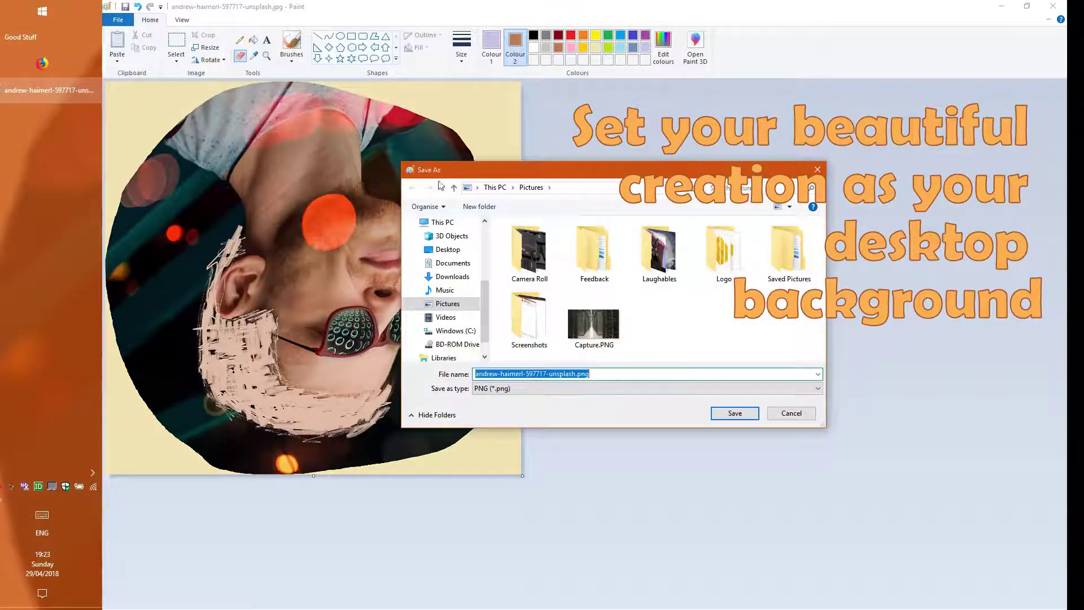
pyautogui.doubleClick(787, 248)
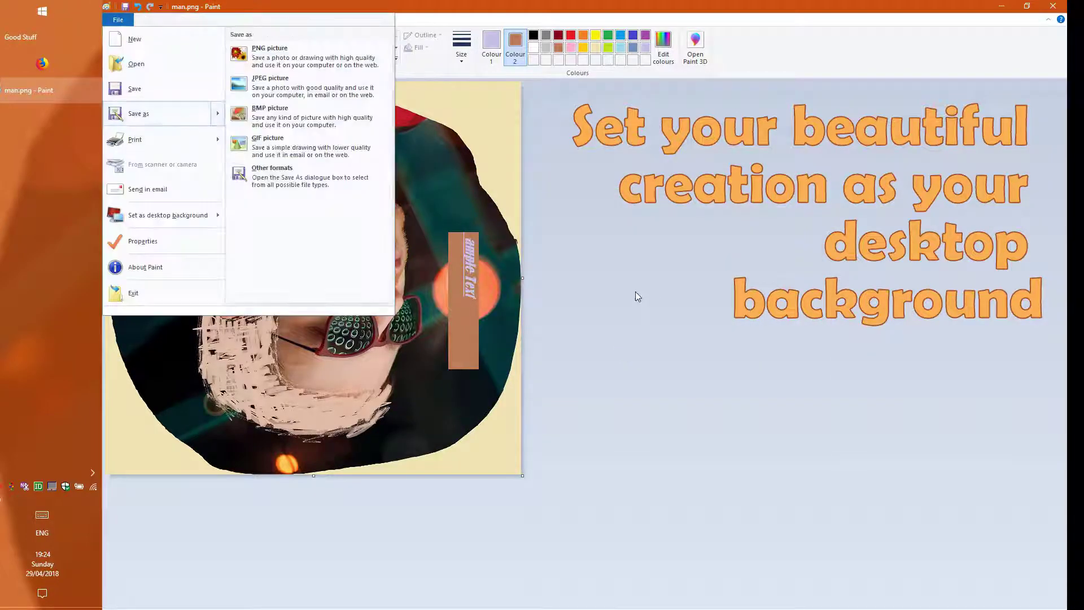
pyautogui.click(635, 292)
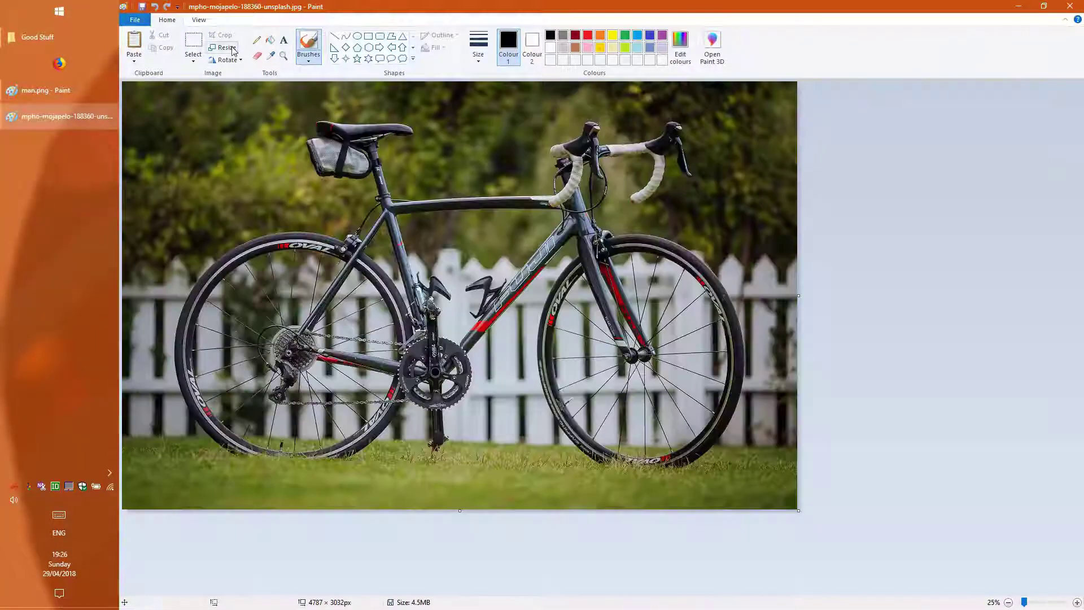
# Step: Copy a freehand selection around the whole bicycle in the bicycle photo and paste it into man.png
pyautogui.moveTo(368, 462)
pyautogui.mouseDown()
pyautogui.moveTo(695, 271)
pyautogui.moveTo(423, 179)
pyautogui.mouseUp()
pyautogui.moveTo(428, 117); pyautogui.dragTo(430, 120)
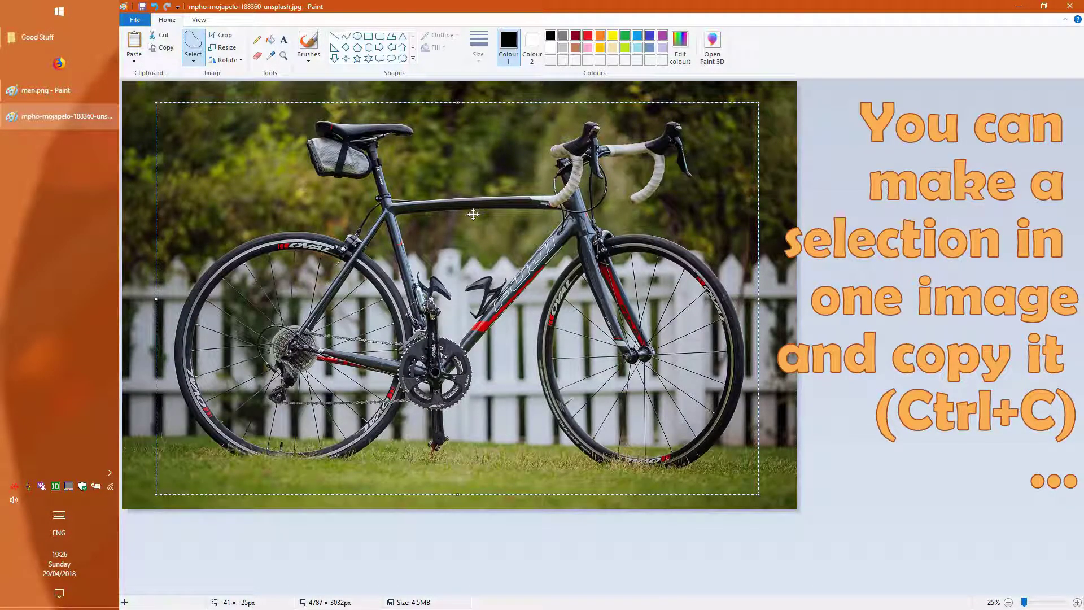
pyautogui.click(71, 93)
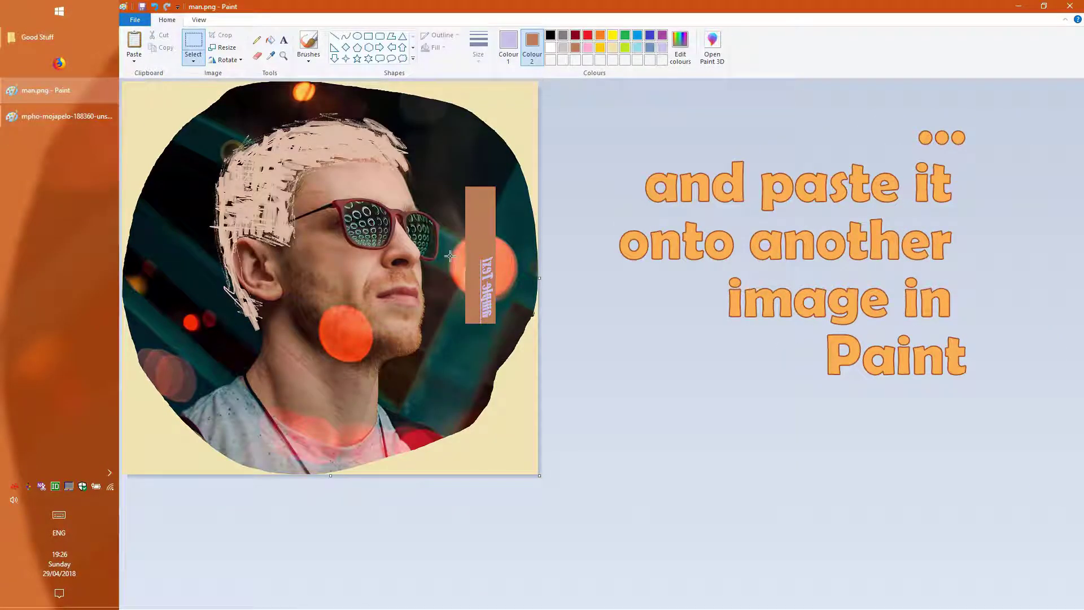
pyautogui.hotkey('ctrl', 'v')
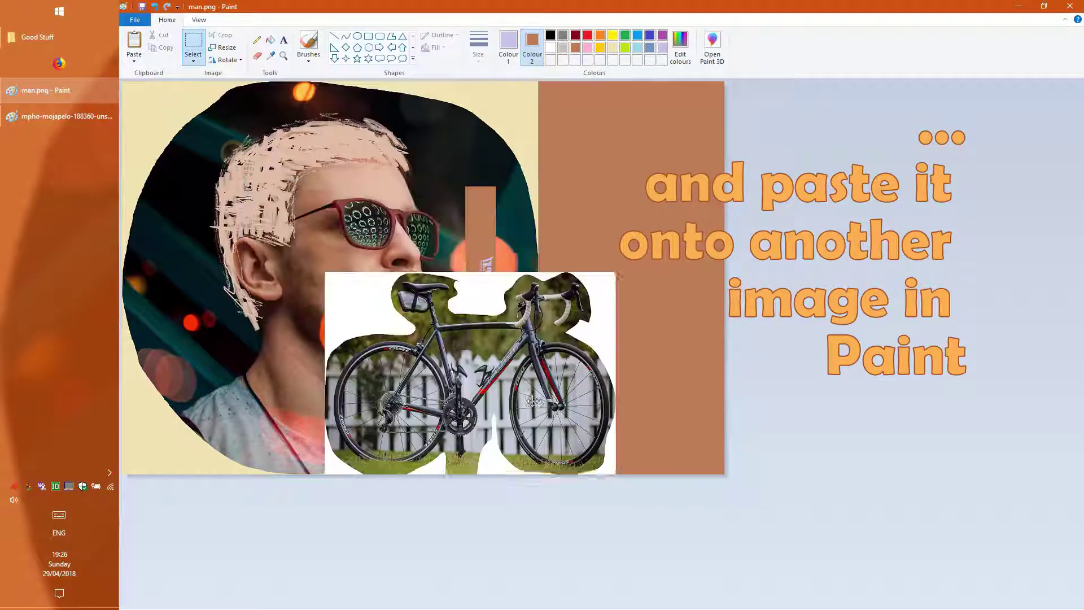
# Step: Place the pasted bicycle below the man's face, and copy a rectangular patch of foliage from the bicycle photo onto the left of man.png
pyautogui.moveTo(467, 372); pyautogui.dragTo(399, 360)
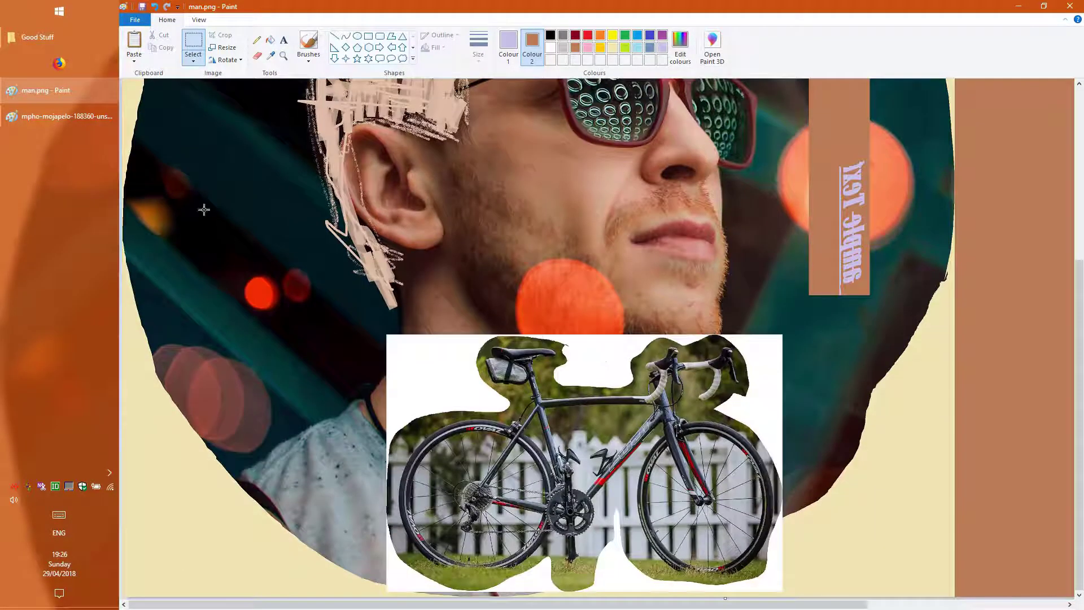
pyautogui.click(66, 116)
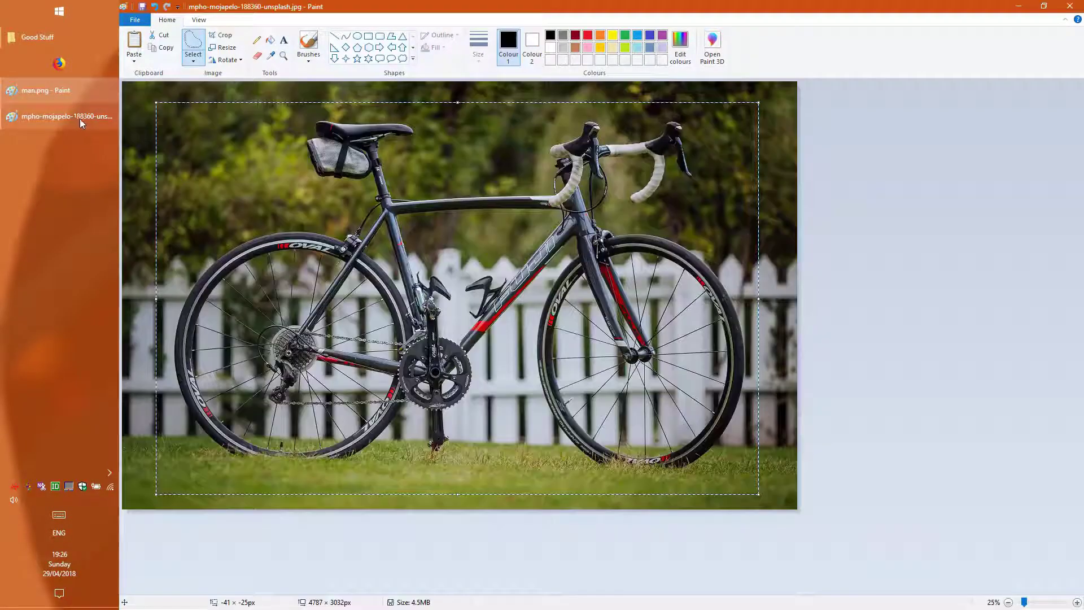
pyautogui.click(193, 60)
pyautogui.click(232, 86)
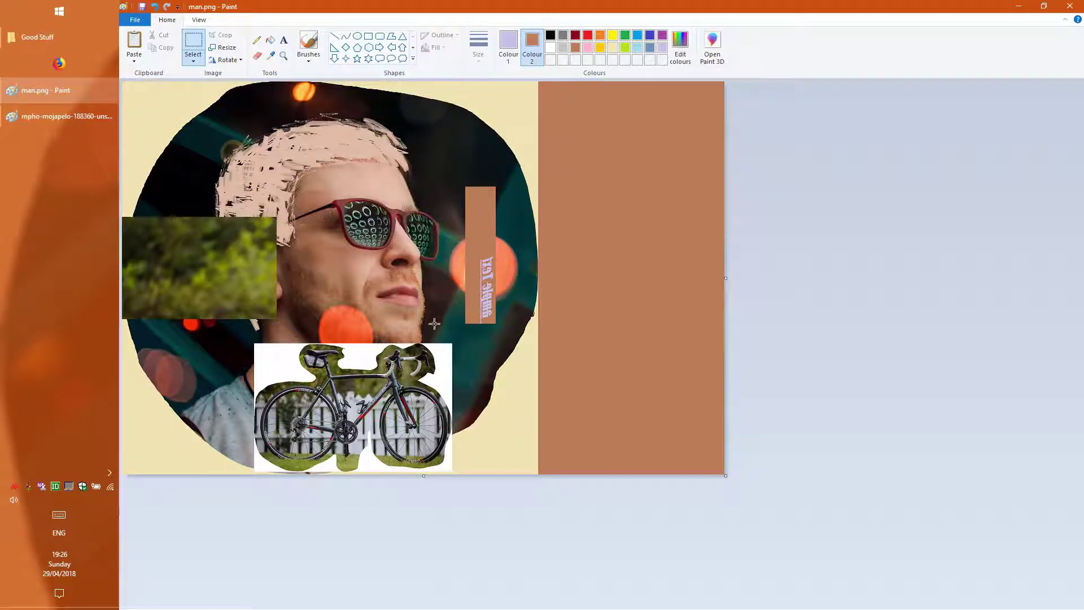
# Step: Fill the brown area beside the portrait with dark red, yellow and rose in turn, finishing with solid black
pyautogui.click(271, 41)
pyautogui.click(574, 35)
pyautogui.click(631, 262)
pyautogui.click(612, 35)
pyautogui.click(618, 118)
pyautogui.click(587, 48)
pyautogui.click(600, 94)
pyautogui.click(659, 129)
pyautogui.click(550, 35)
pyautogui.click(559, 150)
# Step: Handwrite PAYMENT THE BUTTER NOW in white brush strokes down the black area, one word per line
pyautogui.click(308, 46)
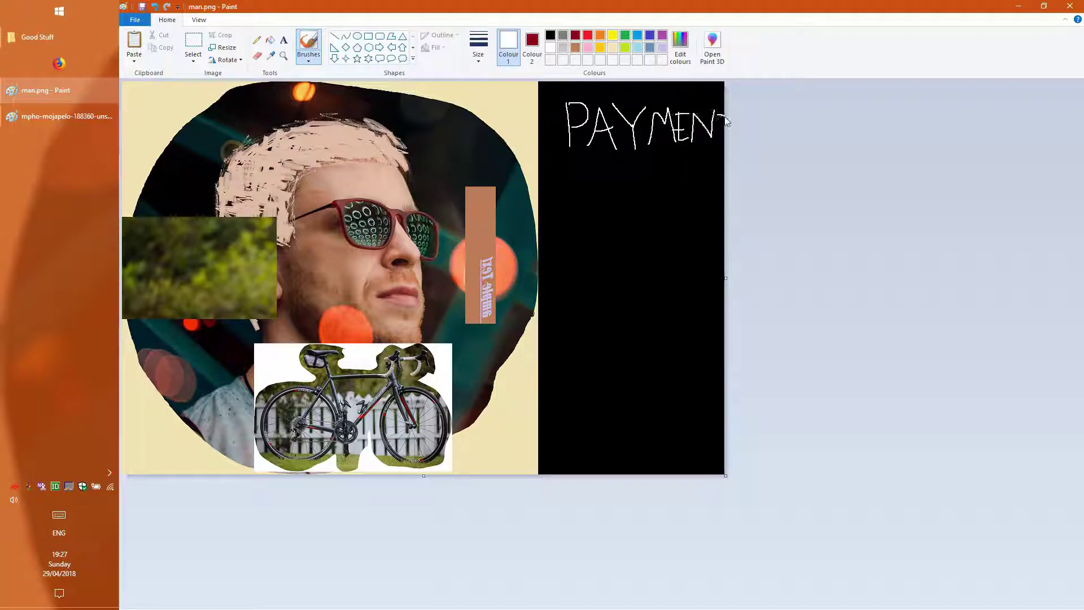
pyautogui.moveTo(694, 185); pyautogui.dragTo(694, 237)
pyautogui.moveTo(669, 212); pyautogui.dragTo(692, 209)
pyautogui.moveTo(551, 262); pyautogui.dragTo(567, 341)
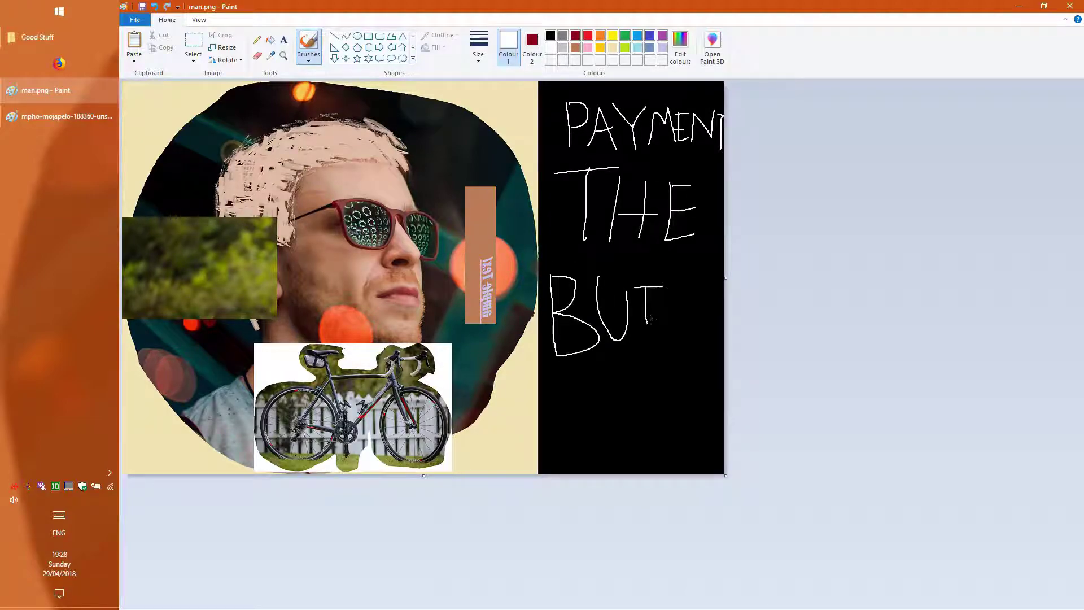
pyautogui.moveTo(682, 450); pyautogui.dragTo(712, 385)
# Step: Set the edited picture as the desktop background with the Fill option
pyautogui.click(135, 19)
pyautogui.moveTo(230, 217)
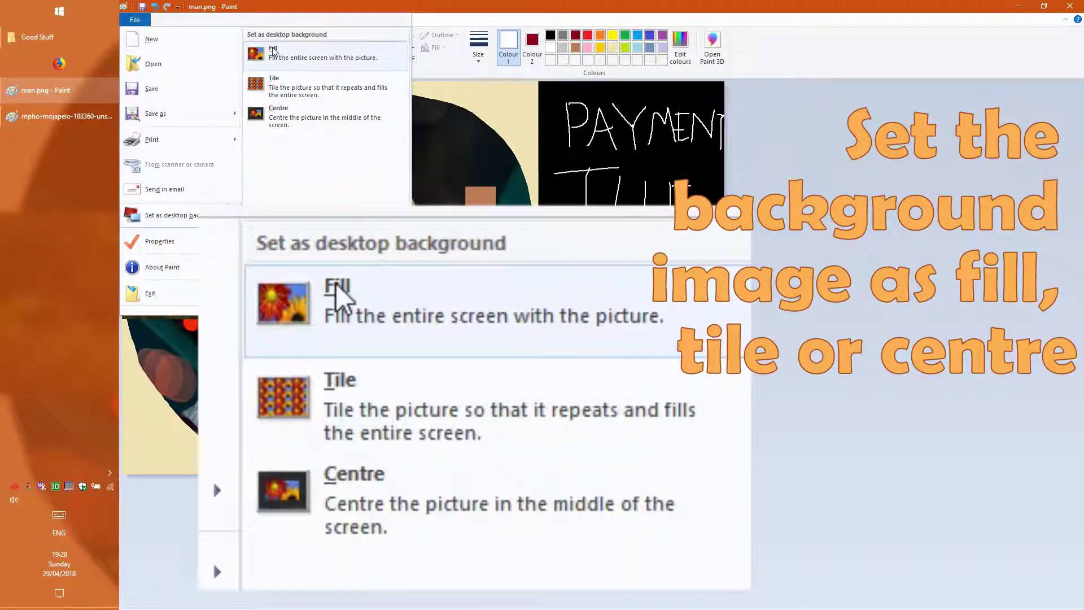
pyautogui.click(272, 51)
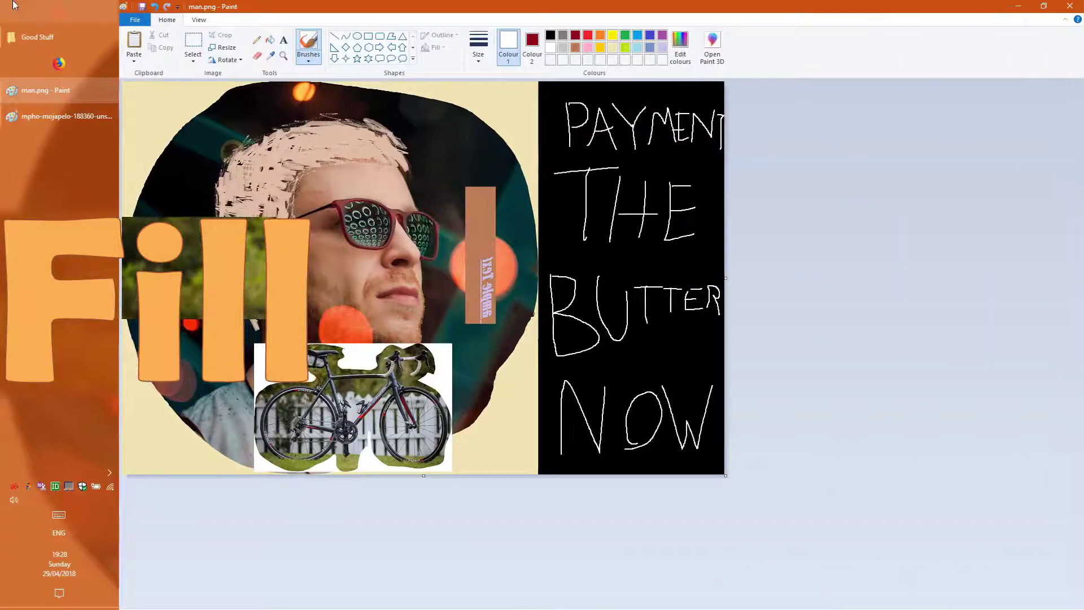
# Step: Set the picture as the desktop background with the Centre option and view it on the desktop
pyautogui.click(135, 20)
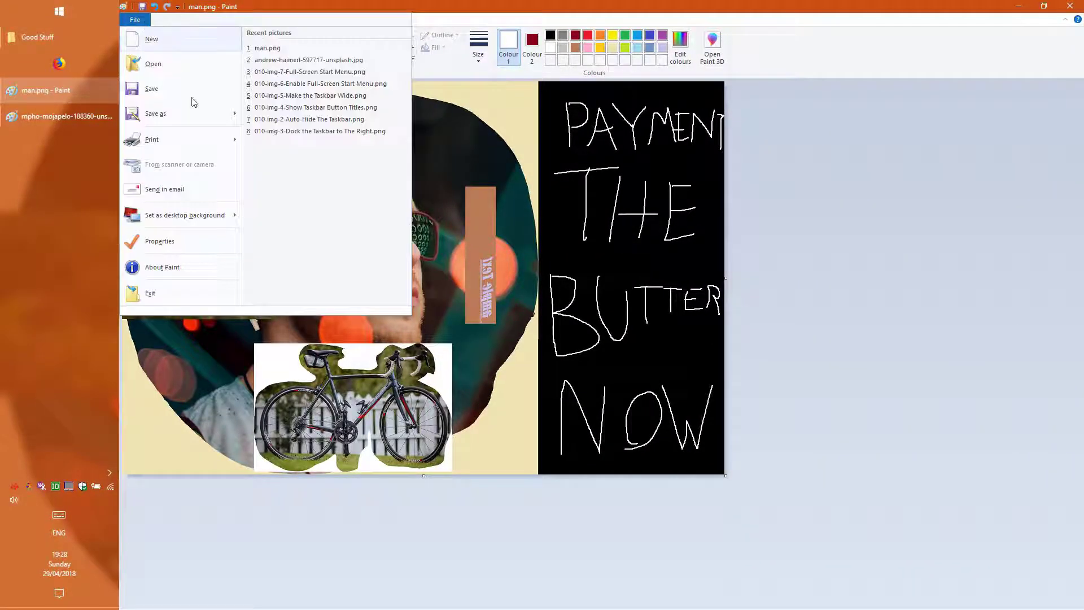
pyautogui.moveTo(216, 225)
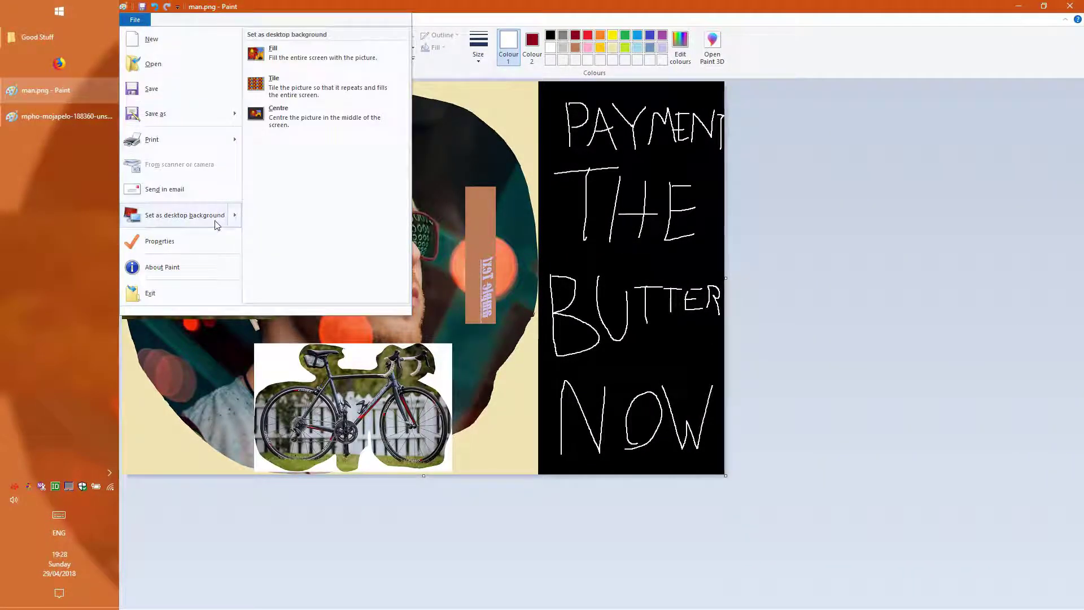
pyautogui.click(318, 124)
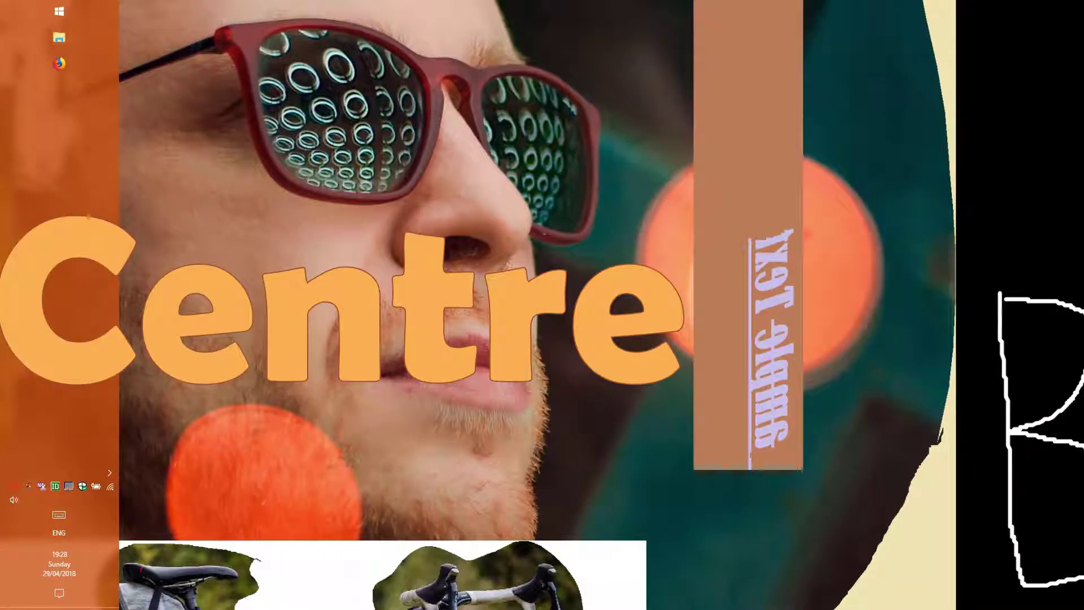